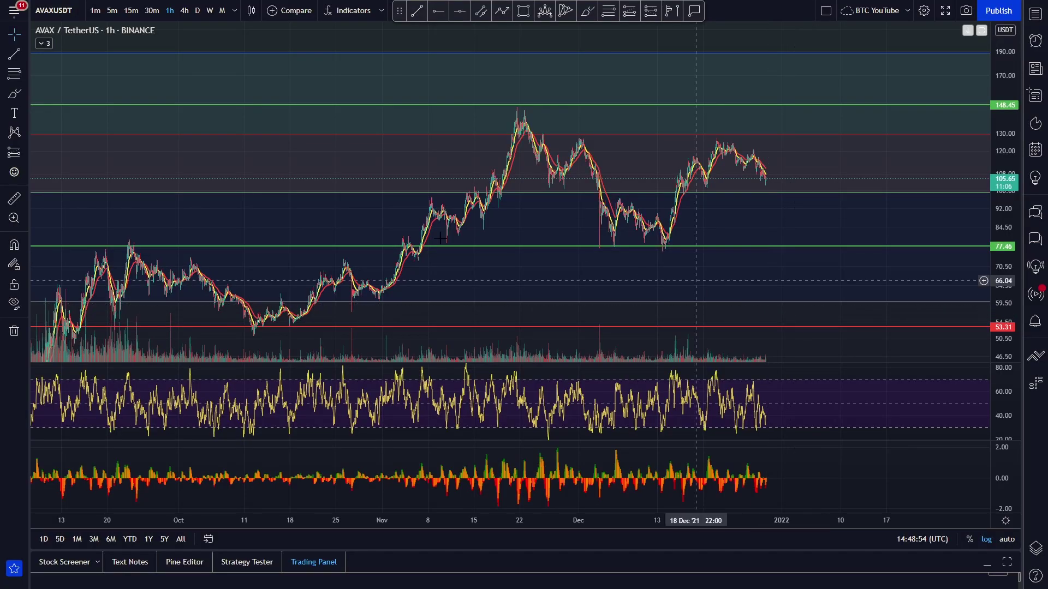
Review the AVAXUSDT hourly price history from September through late December around the marked horizontal levels
drag(714, 229, 627, 245)
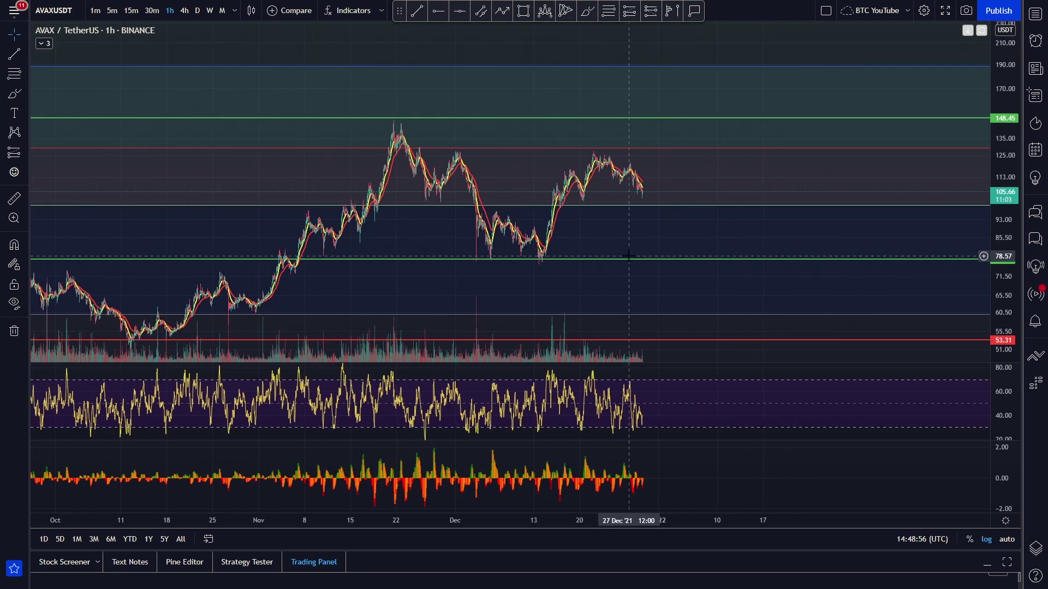
click(1005, 540)
drag(215, 131, 400, 115)
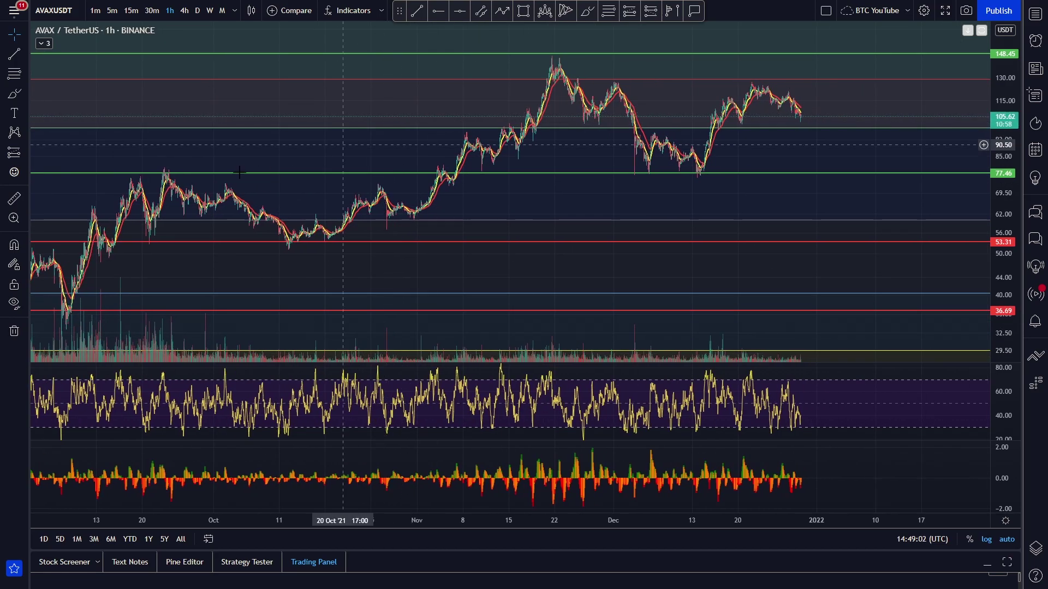
drag(611, 224, 309, 225)
drag(618, 202, 828, 202)
drag(529, 248, 655, 234)
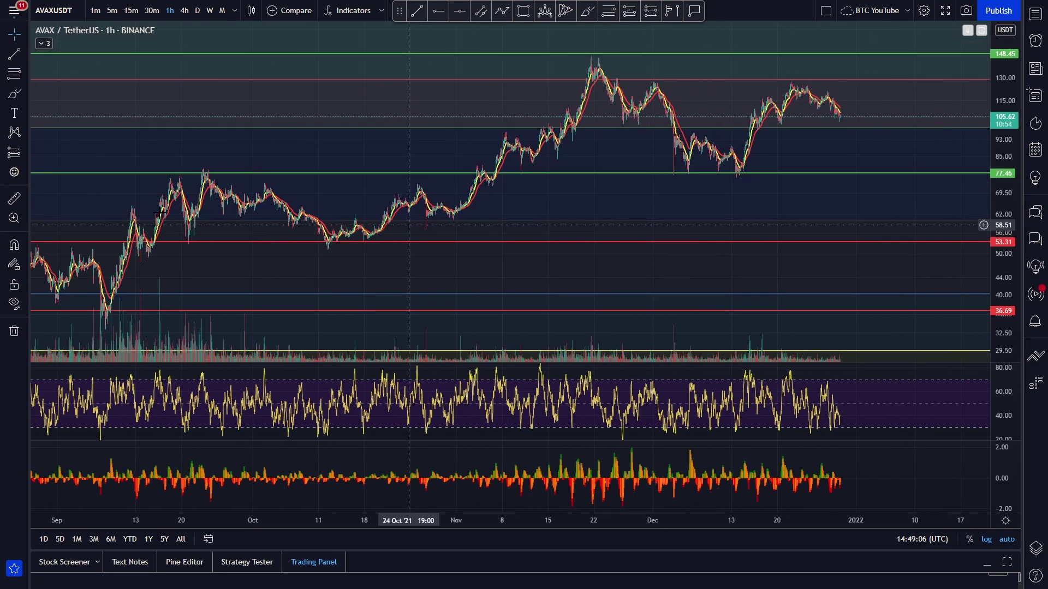
drag(409, 140, 373, 140)
Trace the price swings from the early-September low to late December with brush strokes and undo them
click(586, 11)
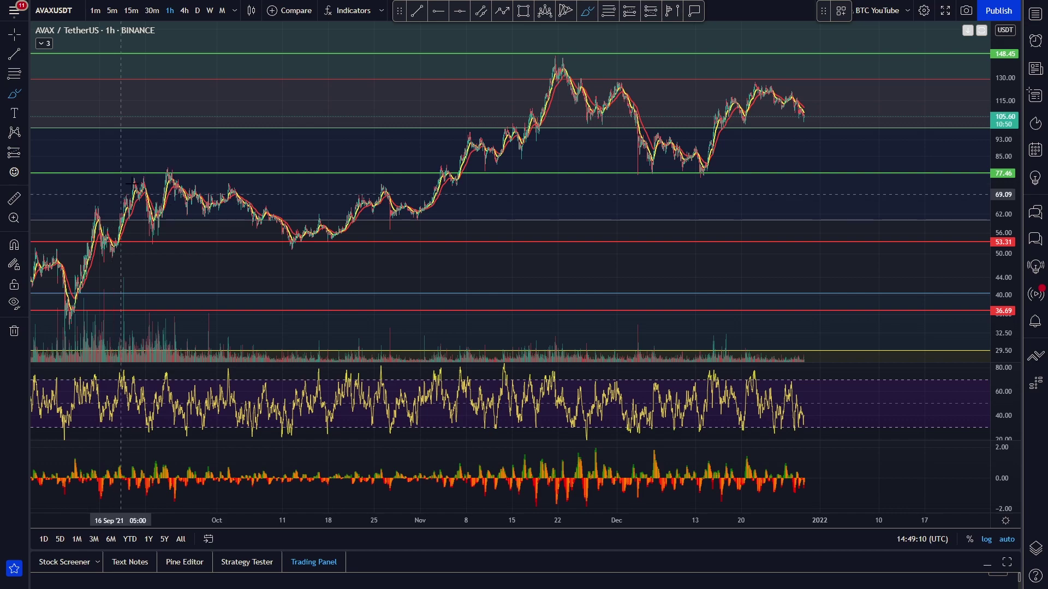
mouse_move(67, 319)
mouse_down()
mouse_move(86, 279)
mouse_move(180, 178)
mouse_move(303, 244)
mouse_move(382, 198)
mouse_move(421, 218)
mouse_move(447, 172)
mouse_move(461, 167)
mouse_move(471, 128)
mouse_up()
mouse_move(488, 171)
mouse_down()
mouse_move(507, 134)
mouse_move(532, 125)
mouse_move(558, 55)
mouse_move(597, 131)
mouse_move(622, 82)
mouse_move(649, 174)
mouse_move(704, 173)
mouse_move(736, 101)
mouse_move(786, 92)
mouse_move(811, 116)
mouse_move(859, 115)
mouse_move(759, 137)
mouse_up()
key(ctrl+z)
key(ctrl+z)
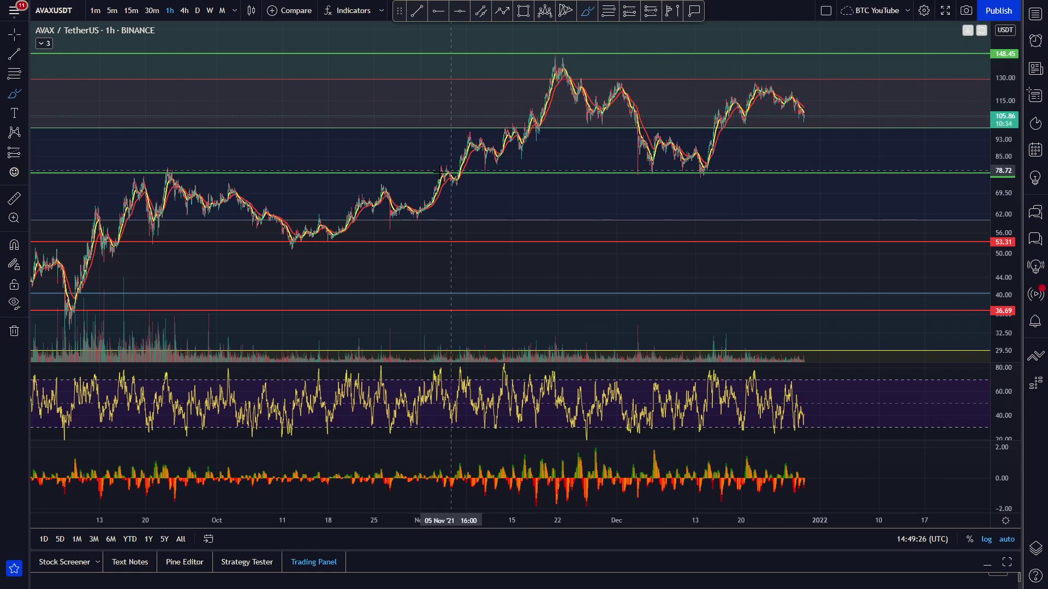
Switch the chart to the daily timeframe and view the full price history with its Fibonacci levels
mouse_move(232, 143)
mouse_down()
mouse_move(574, 129)
mouse_move(17, 143)
mouse_up()
drag(721, 131, 346, 145)
click(197, 10)
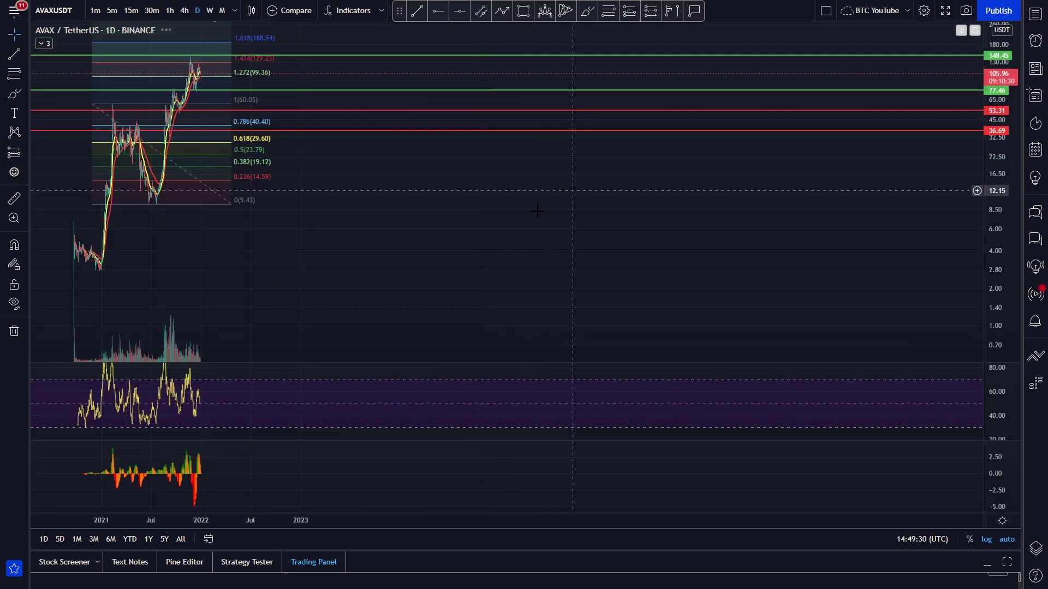
drag(244, 251, 786, 255)
scroll(791, 256, up, 7)
scroll(765, 265, up, 5)
mouse_move(463, 258)
mouse_down()
mouse_move(738, 262)
mouse_move(734, 219)
mouse_up()
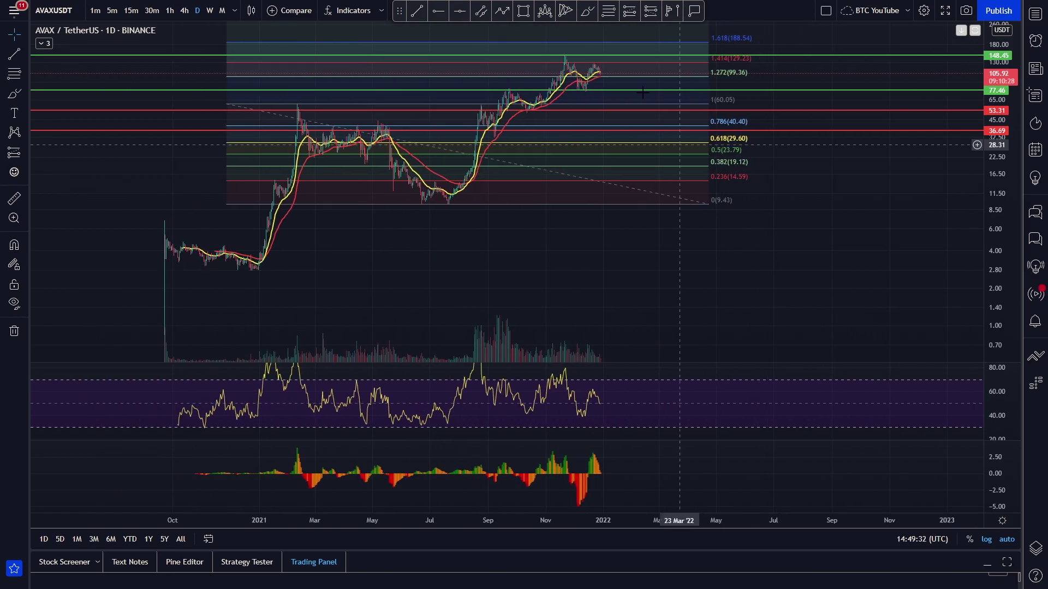
Sketch a brush stroke over the 2021 price history on the daily chart and undo it
click(586, 10)
mouse_move(295, 91)
mouse_down()
mouse_move(304, 114)
mouse_move(454, 201)
mouse_move(607, 234)
mouse_up()
key(ctrl+z)
key(ctrl+z)
key(Escape)
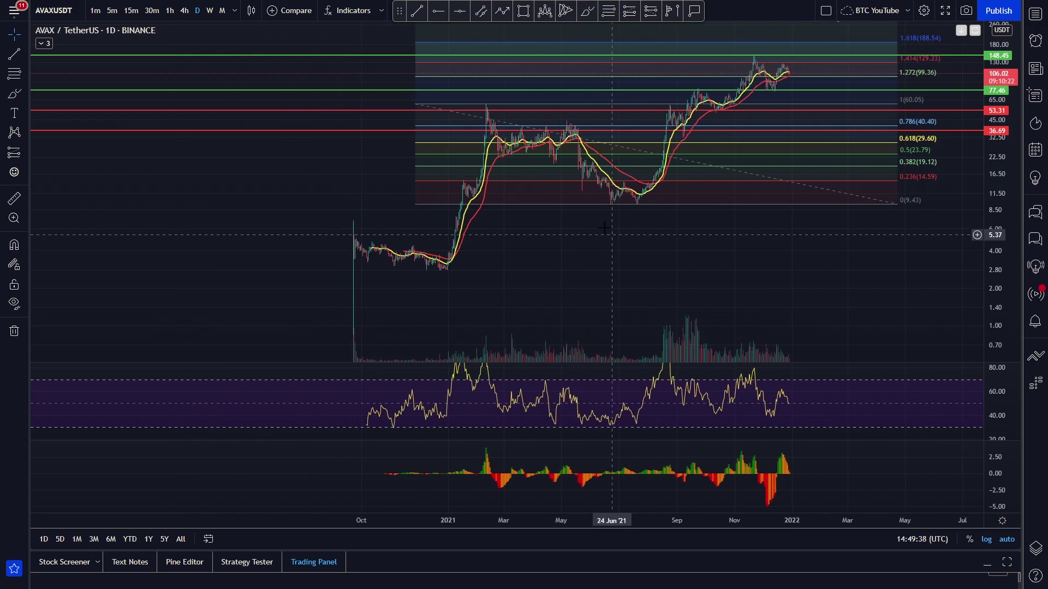
Check the recent daily candles and return the chart to the 1-hour timeframe
scroll(606, 232, up, 6)
scroll(415, 196, up, 6)
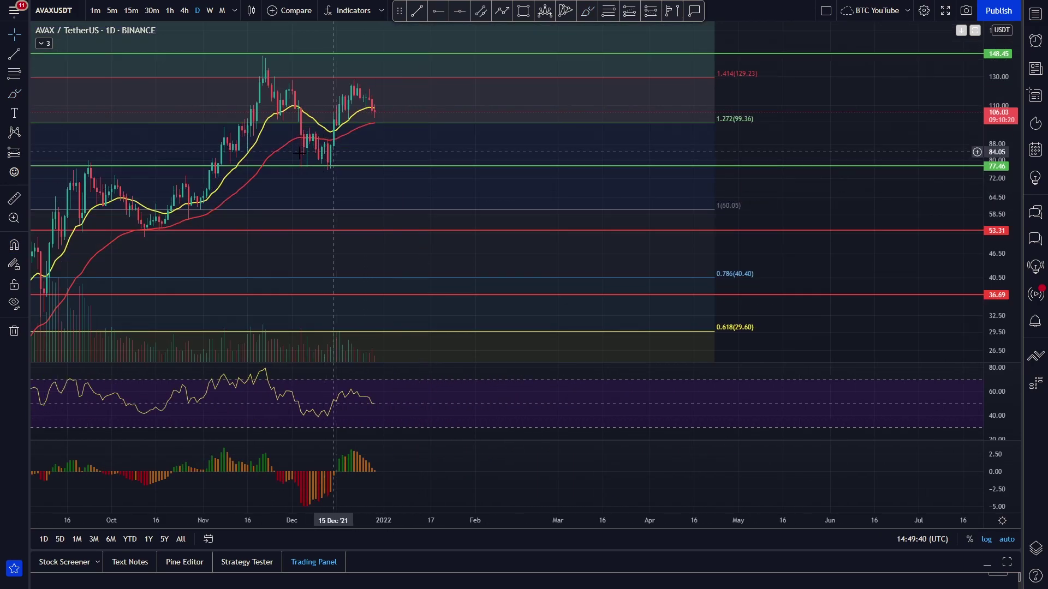
click(170, 10)
scroll(387, 116, down, 5)
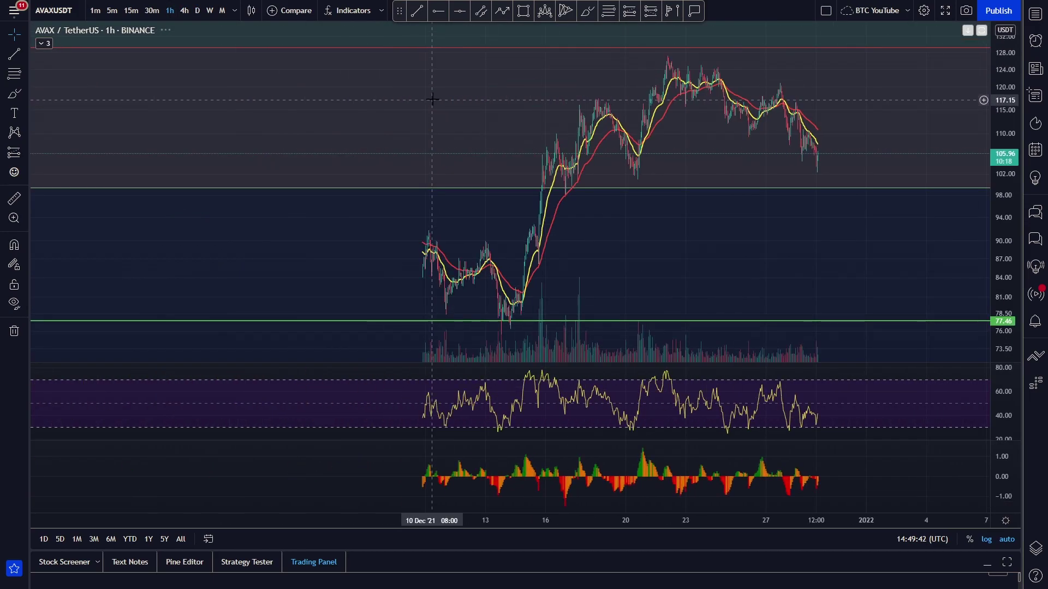
drag(516, 136, 315, 133)
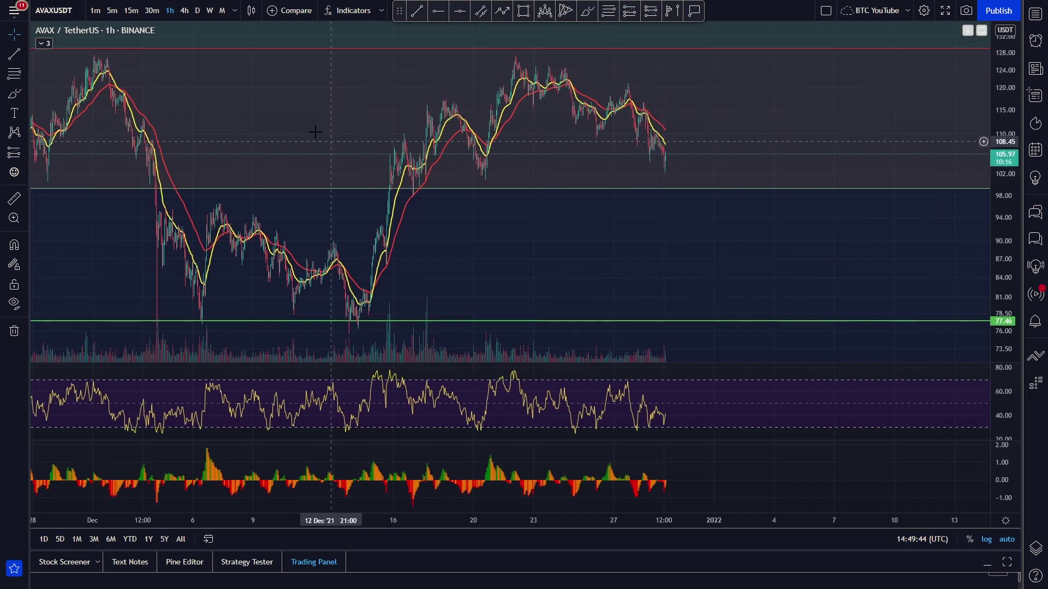
Examine the autumn rally and the December swings on the hourly chart
scroll(546, 120, down, 5)
key(Escape)
drag(800, 85, 394, 123)
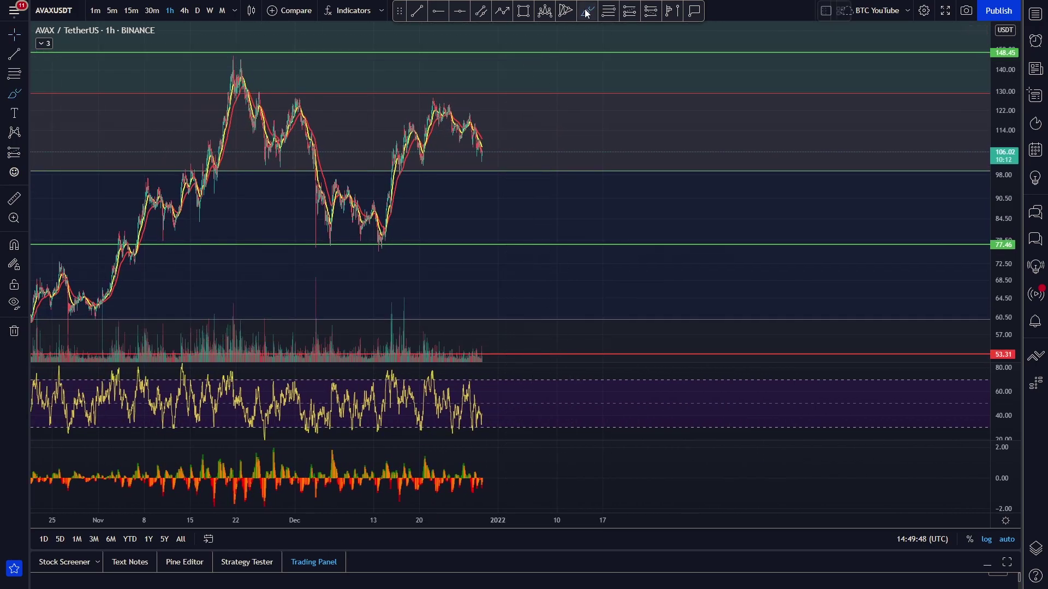
drag(574, 146, 618, 147)
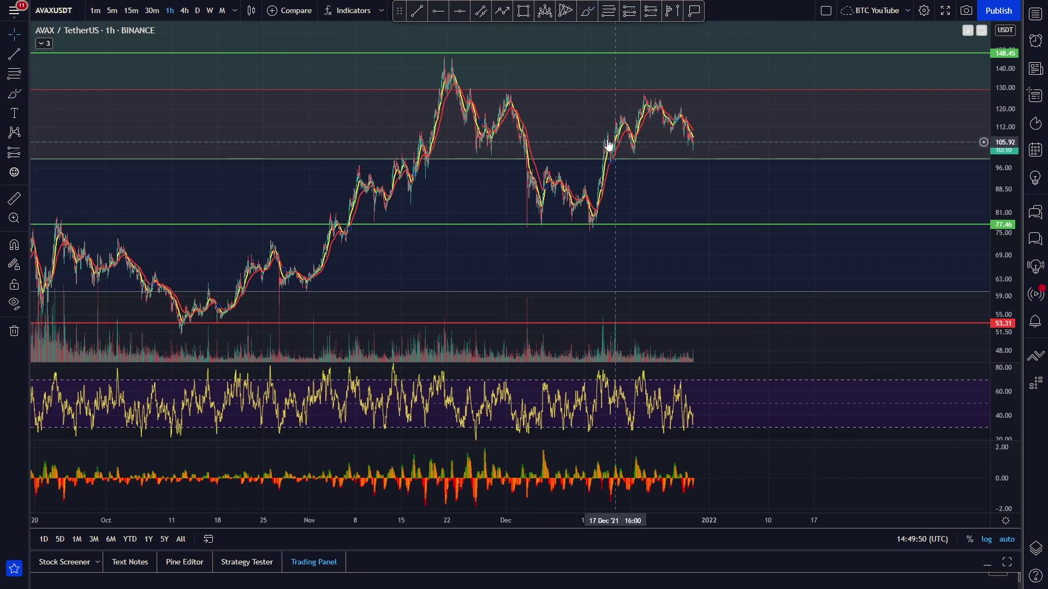
mouse_move(264, 152)
mouse_down()
mouse_move(531, 146)
mouse_move(419, 140)
mouse_up()
click(588, 11)
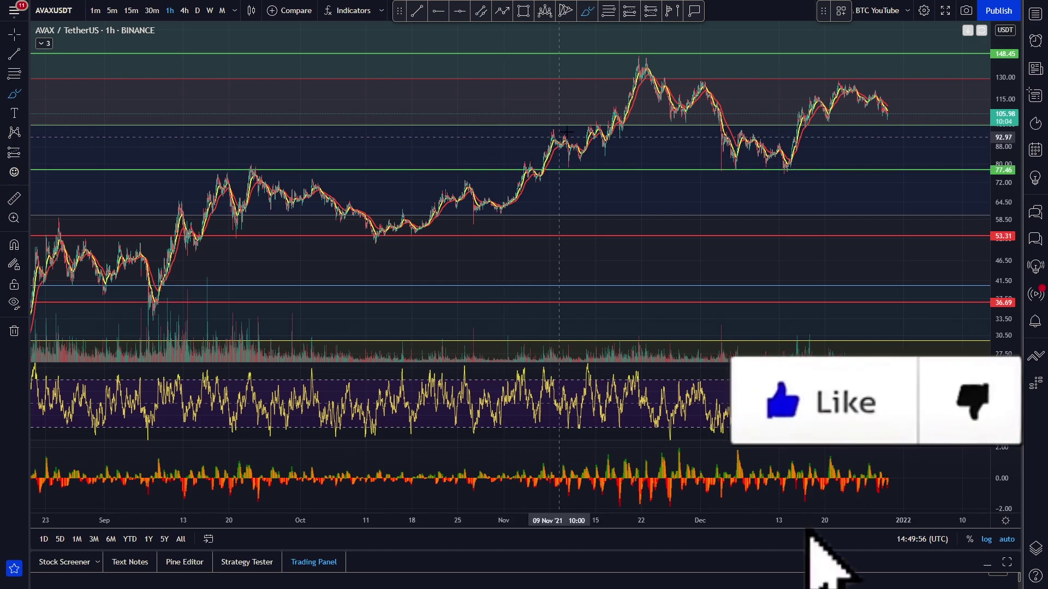
key(Escape)
mouse_move(655, 145)
mouse_down()
mouse_move(528, 171)
mouse_move(400, 173)
mouse_up()
scroll(442, 143, up, 5)
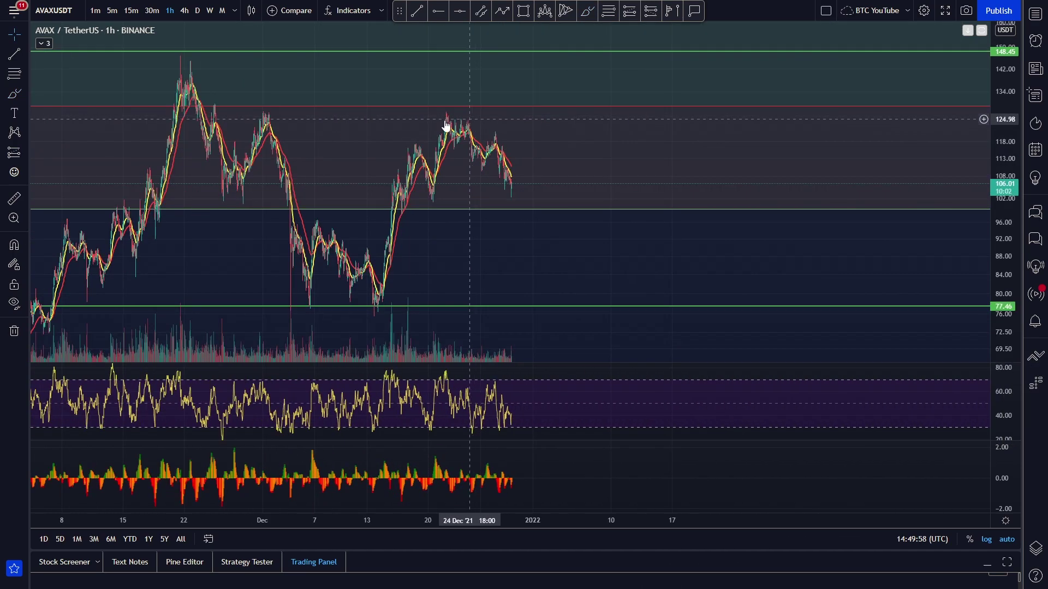
Trace the October–November rally up to the 22 November peak with brush curves, undoing each one
click(587, 11)
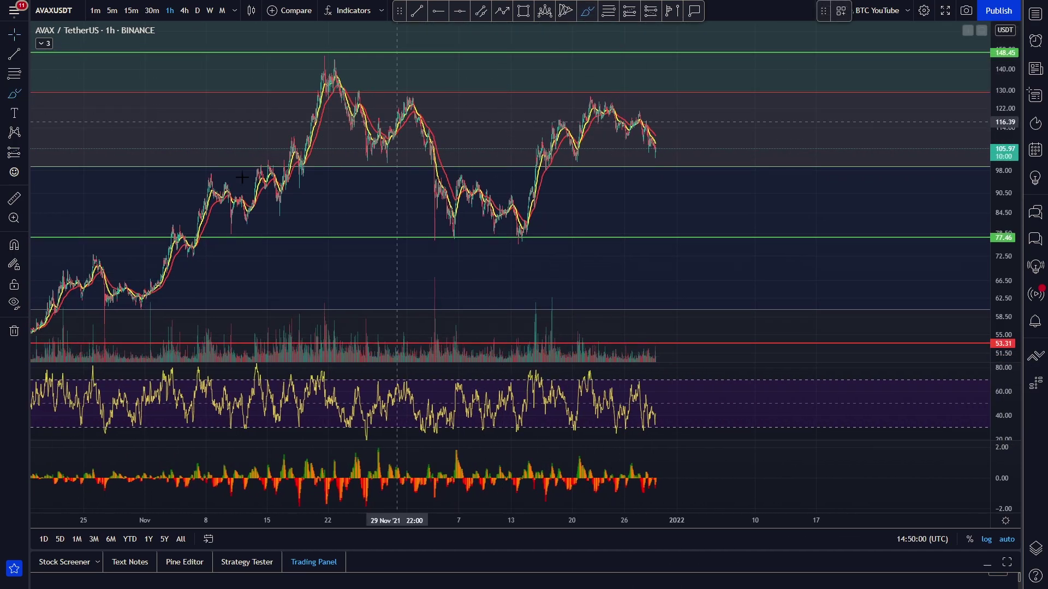
mouse_move(116, 317)
mouse_down()
mouse_move(297, 113)
mouse_move(327, 61)
mouse_up()
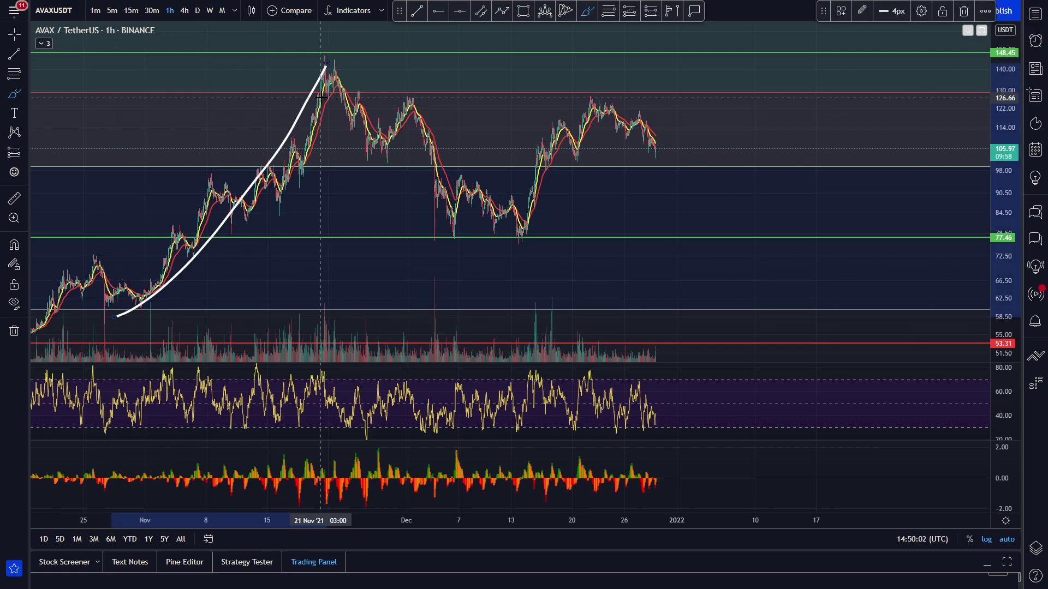
key(ctrl+z)
scroll(320, 131, down, 3)
mouse_move(160, 317)
mouse_down()
mouse_move(355, 226)
mouse_move(437, 57)
mouse_up()
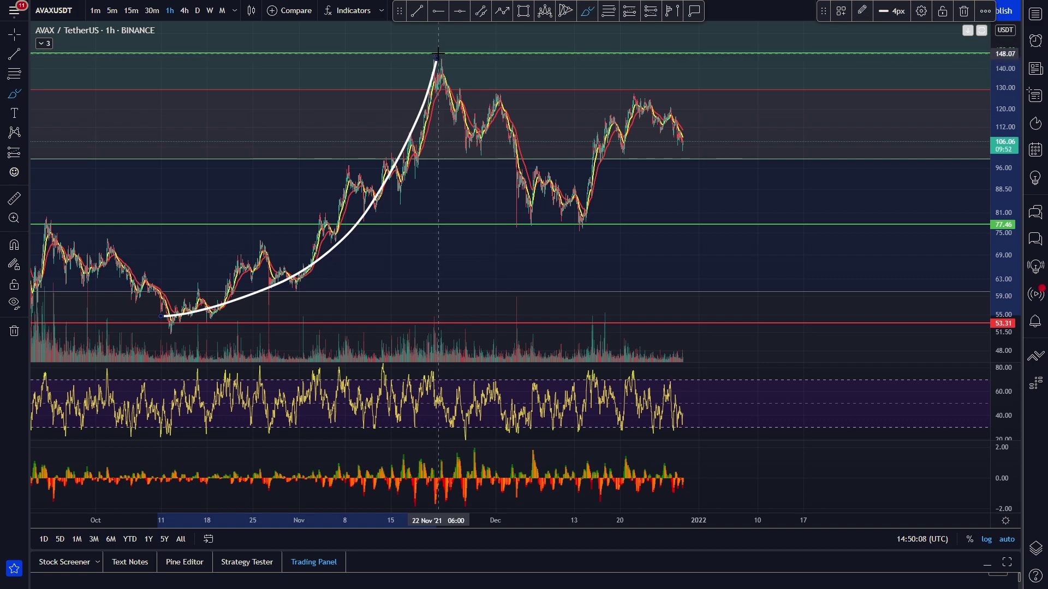
key(ctrl+z)
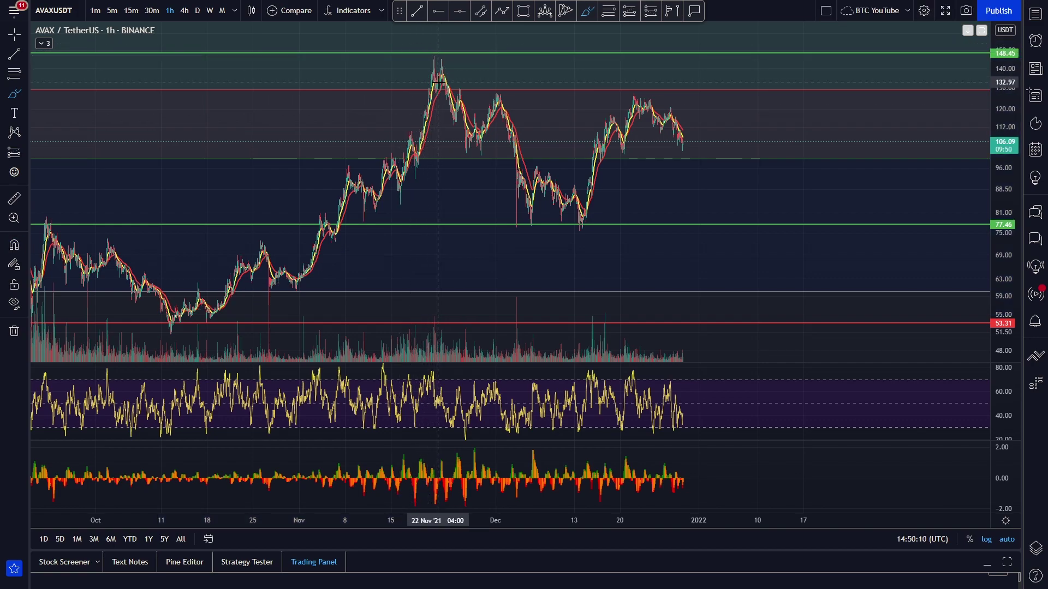
Trace the decline from the 22 November peak to the early-December low with brush strokes, undoing each one
mouse_move(435, 56)
mouse_down()
mouse_move(467, 135)
mouse_move(498, 96)
mouse_move(526, 214)
mouse_up()
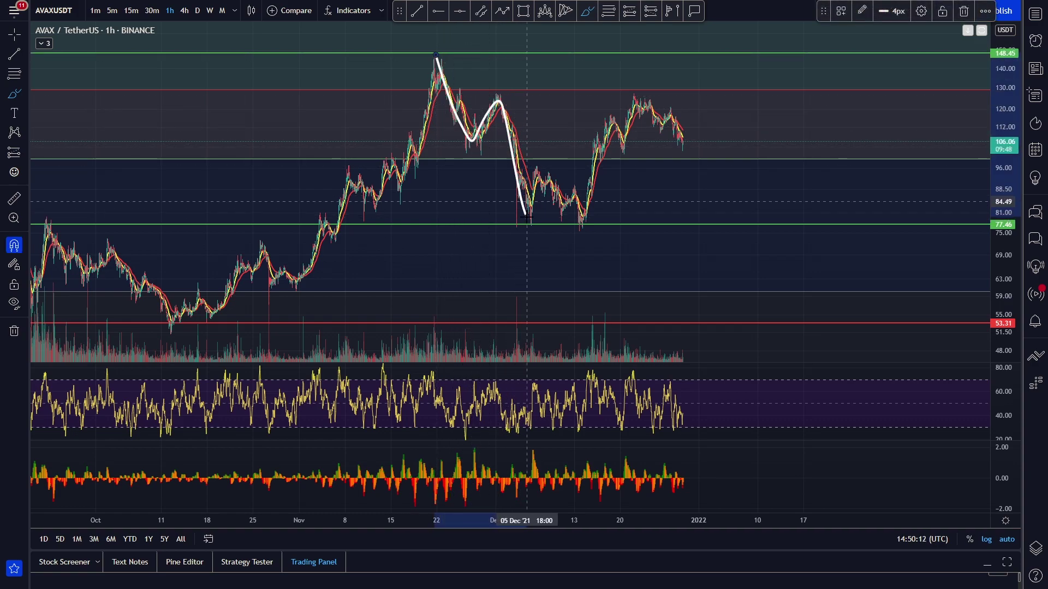
key(ctrl+z)
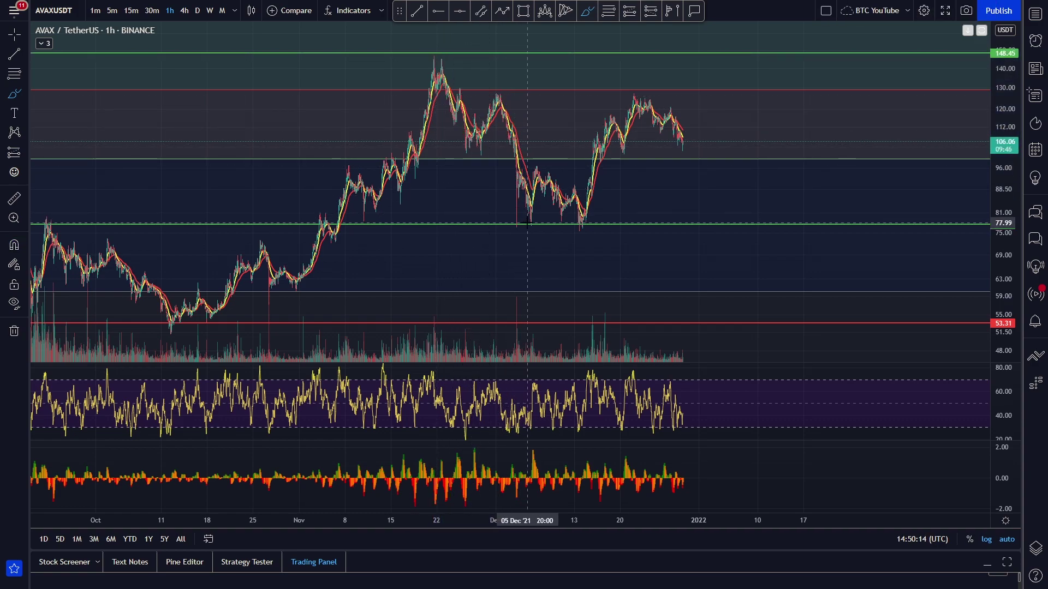
drag(435, 57, 514, 226)
key(ctrl+z)
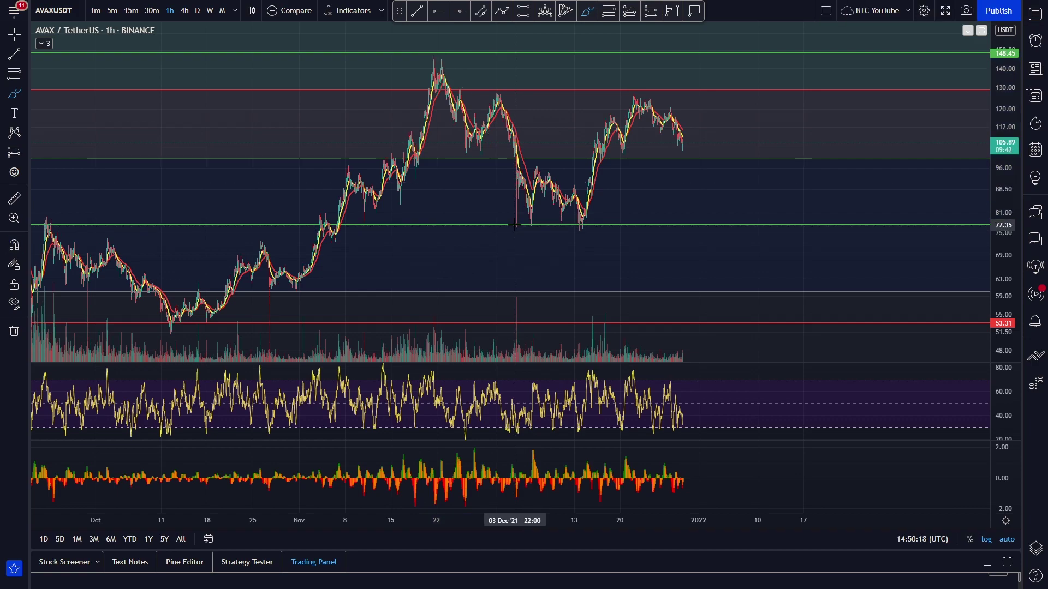
Mark the December lows and the late-September high near the 77.46 level with brush strokes, undoing both
drag(468, 195, 608, 227)
key(ctrl+z)
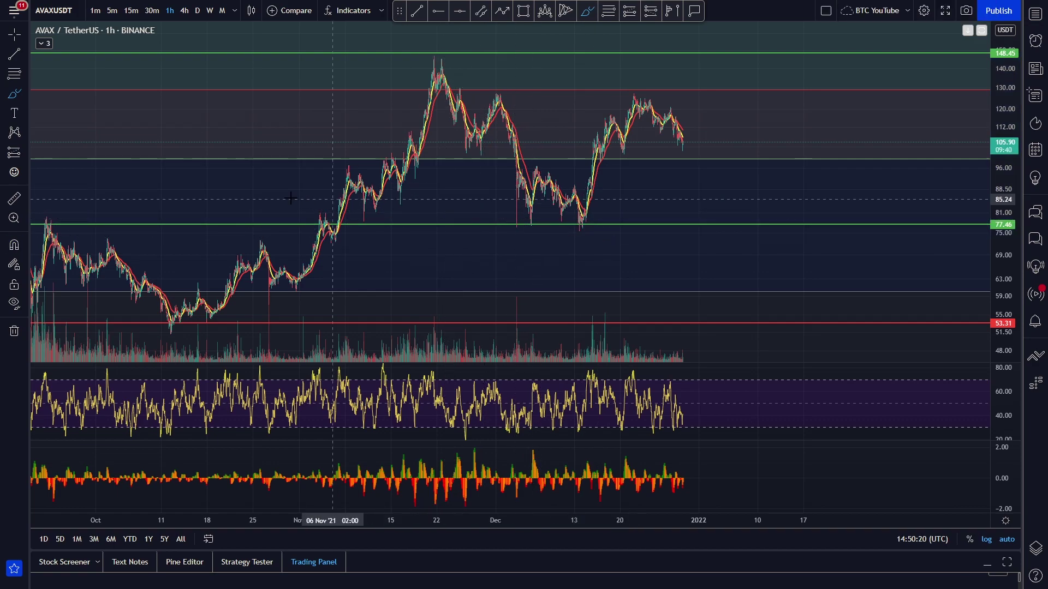
drag(220, 198, 314, 193)
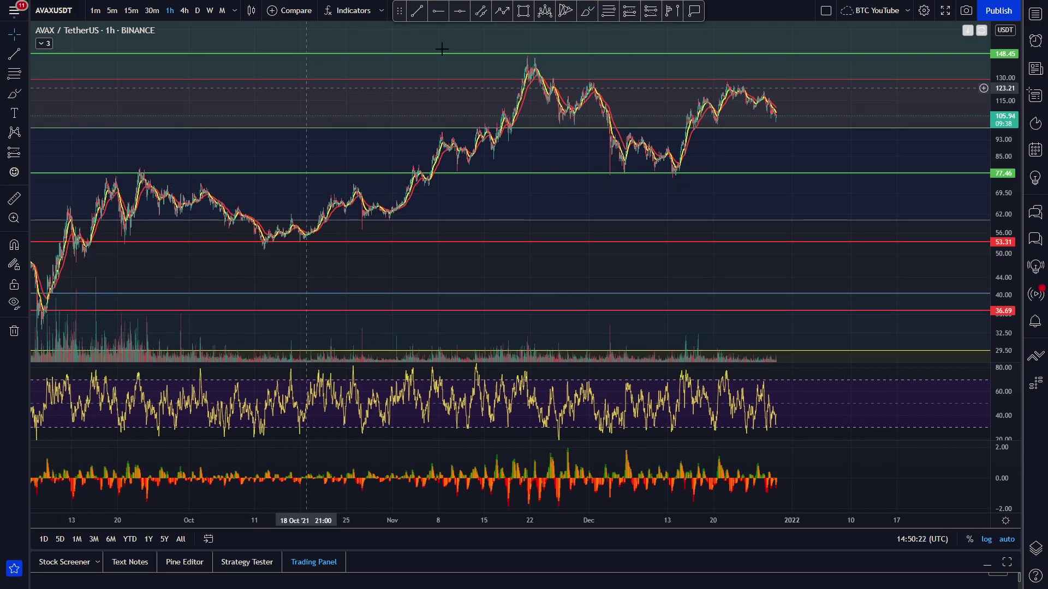
click(587, 13)
drag(110, 176, 169, 171)
key(ctrl+z)
Trace the rebound from the mid-December low through late December with the brush and undo it
scroll(447, 224, up, 3)
mouse_move(467, 267)
mouse_down()
mouse_move(498, 146)
mouse_move(613, 112)
mouse_up()
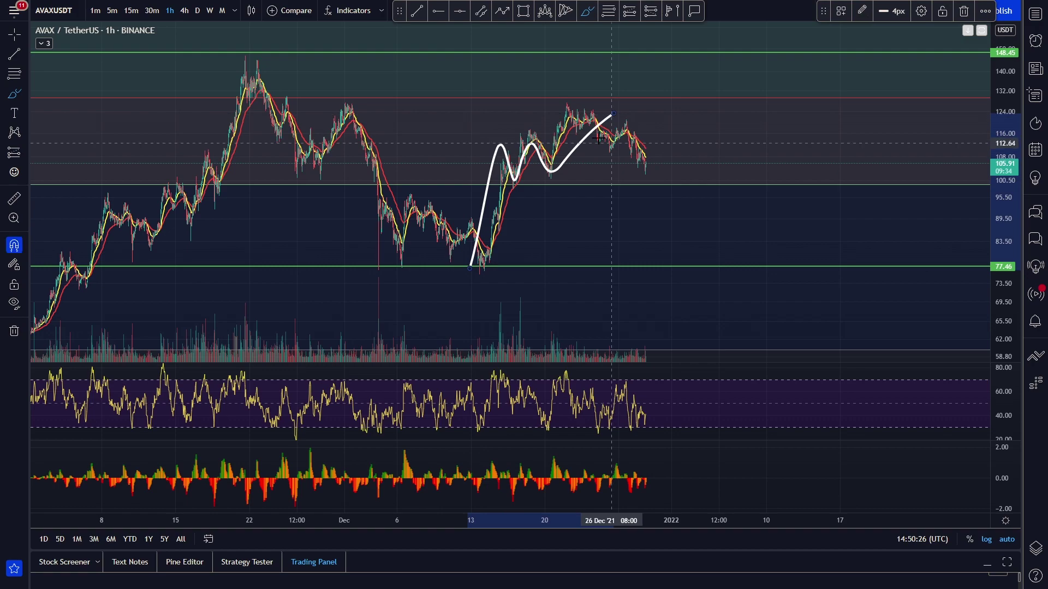
key(ctrl+z)
key(Escape)
Examine the December rebound and the latest pullback between the 77.46 and 148.45 levels
drag(595, 174, 450, 194)
scroll(789, 144, down, 4)
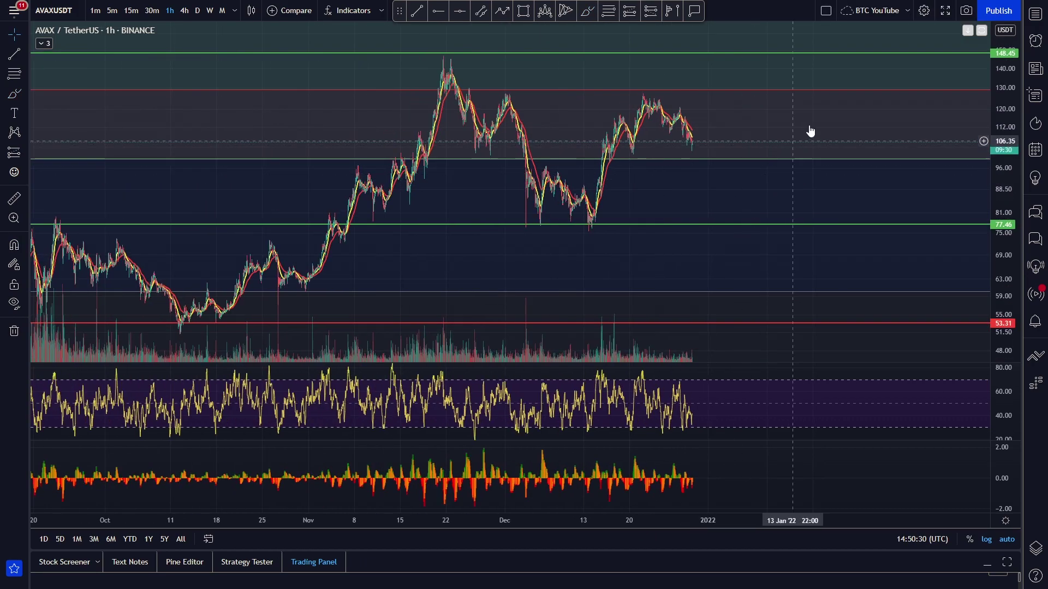
drag(807, 133, 450, 162)
drag(499, 187, 643, 186)
drag(452, 161, 702, 161)
scroll(612, 159, up, 5)
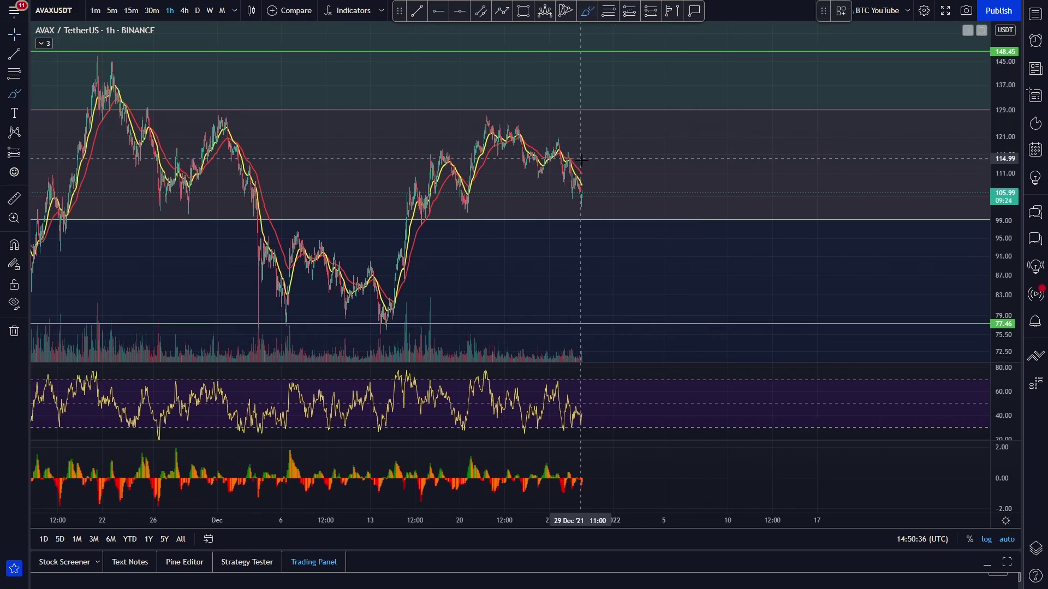
scroll(739, 126, down, 3)
drag(739, 126, 634, 117)
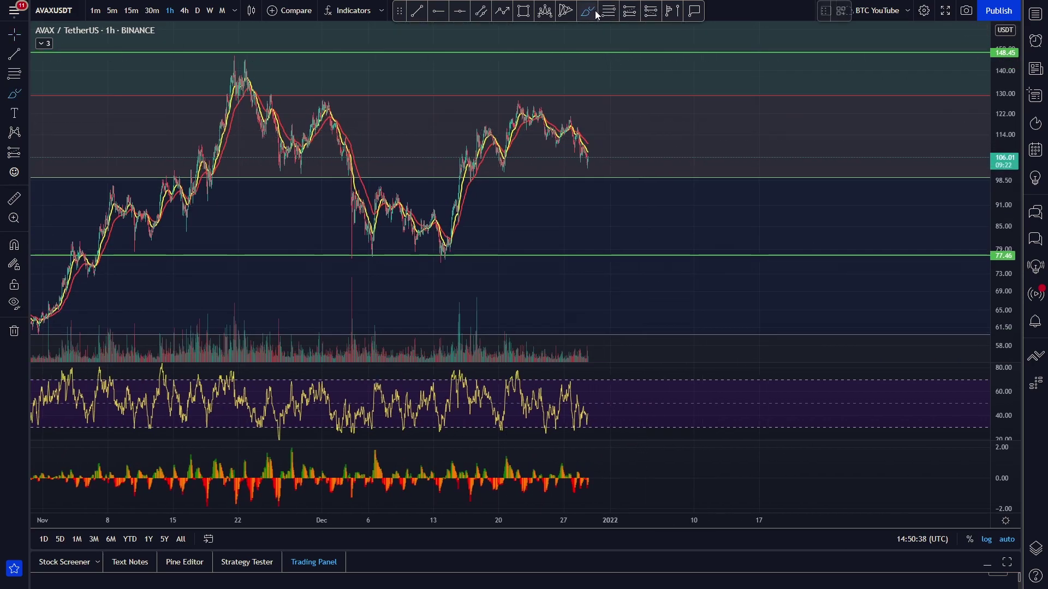
Sketch the climb to the 22 December high and the following decline with the brush, undoing the strokes
mouse_move(461, 184)
mouse_down()
mouse_move(483, 136)
mouse_move(503, 169)
mouse_move(523, 94)
mouse_up()
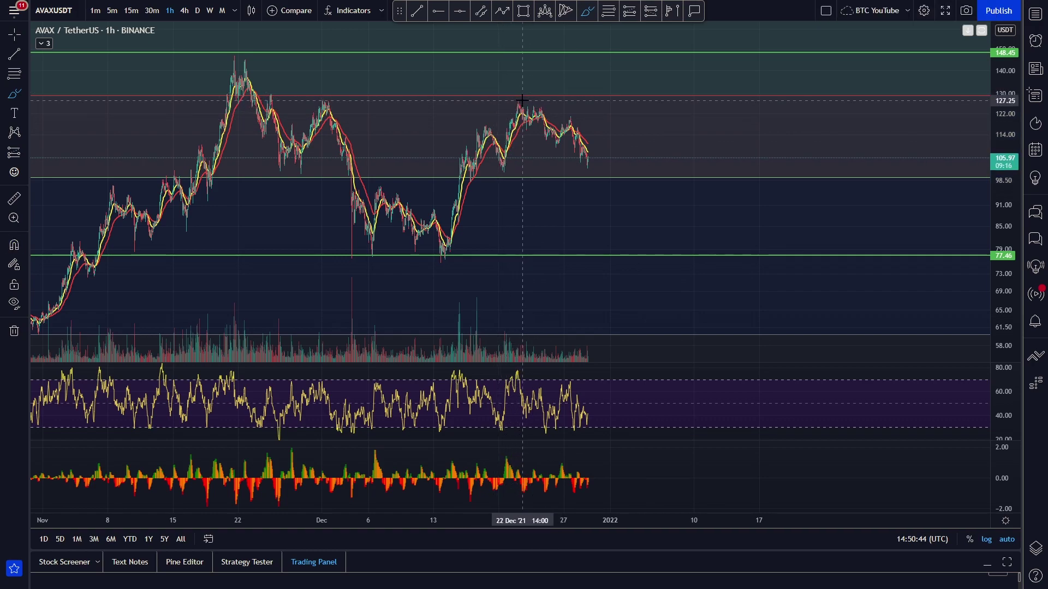
mouse_move(511, 102)
mouse_down()
mouse_move(530, 97)
mouse_move(587, 150)
mouse_up()
key(ctrl+z)
Draw a brush curve rolling over the late-December highs down toward 31 December and remove it
drag(636, 125, 576, 131)
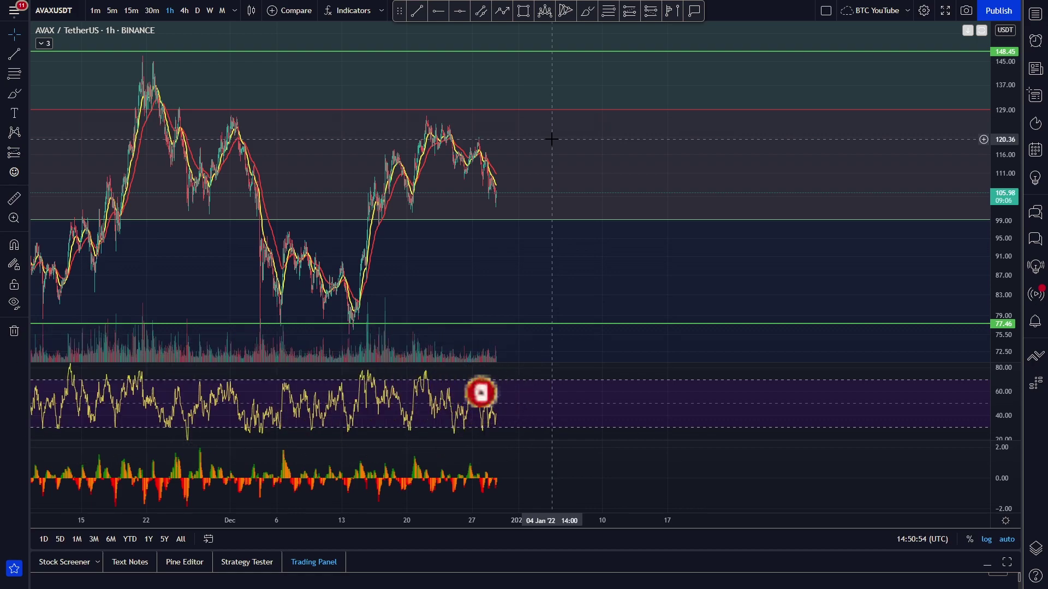
drag(571, 178, 602, 45)
click(578, 16)
scroll(481, 155, up, 3)
click(277, 79)
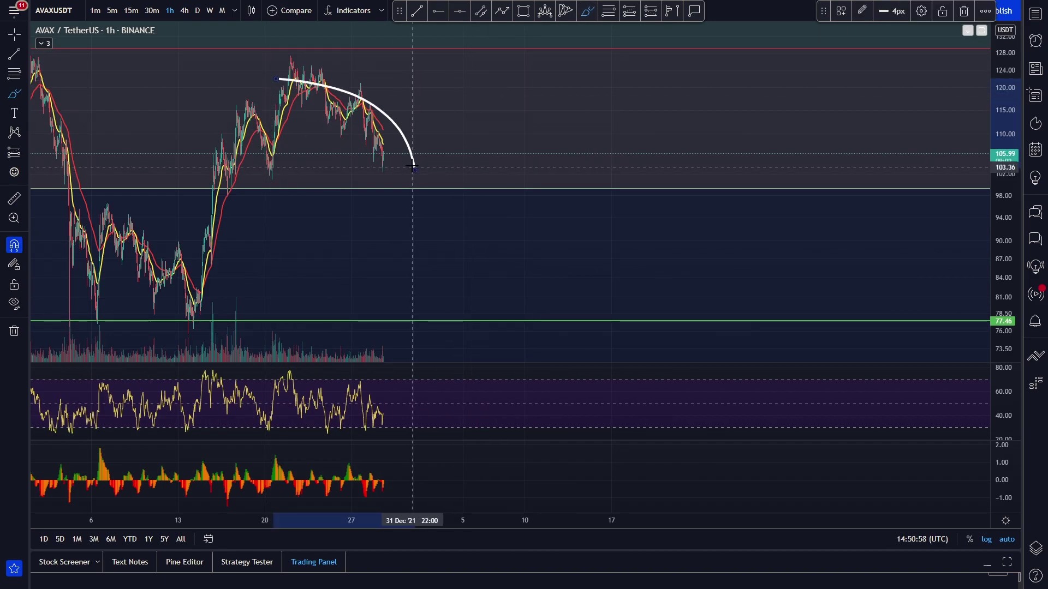
key(Escape)
Sketch a short brush stroke at the latest hourly candles and undo it
scroll(491, 169, down, 5)
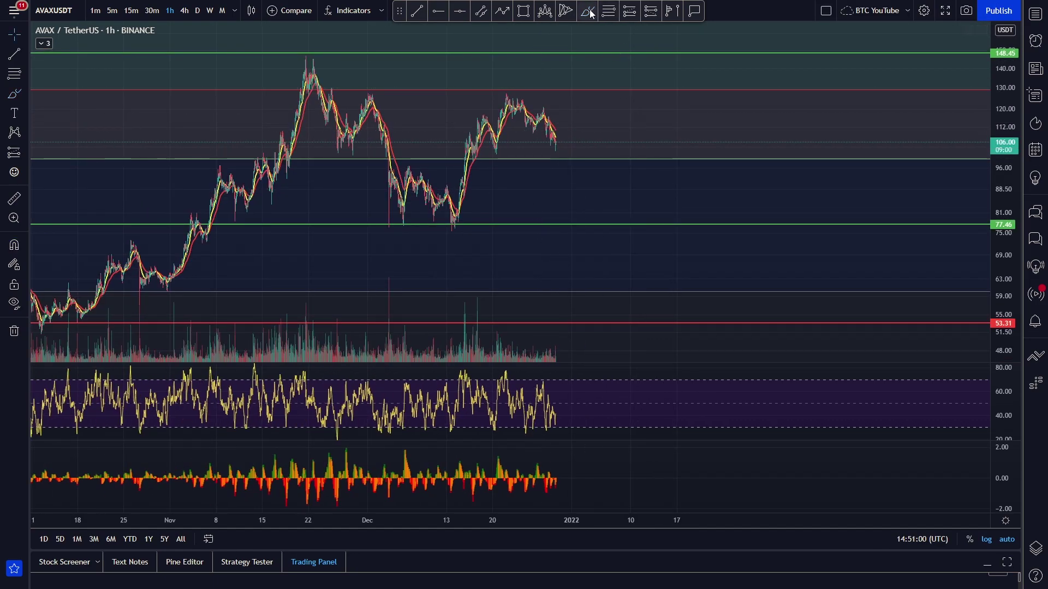
click(590, 13)
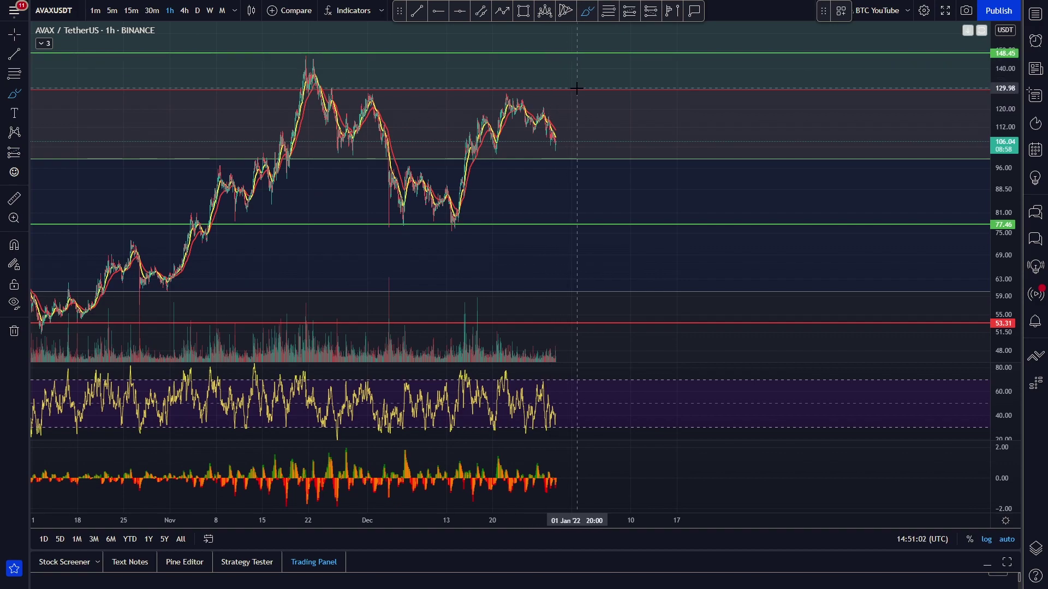
drag(555, 134, 565, 135)
key(ctrl+z)
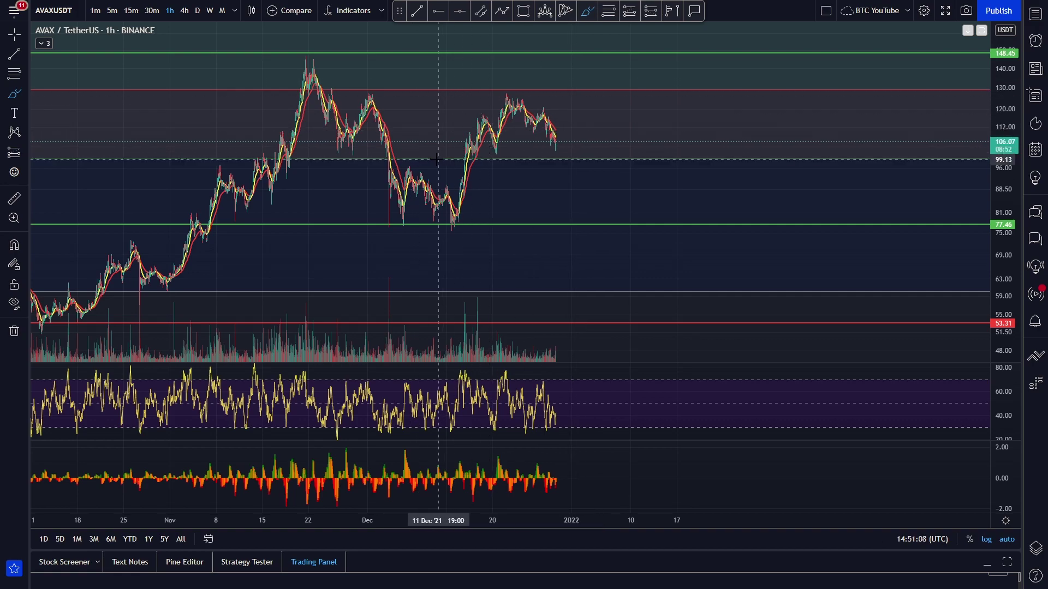
Brush the mid-December rebound from 77.46 and a short drop after the latest candles toward the 99 level, undoing both
mouse_move(457, 235)
mouse_down()
mouse_move(473, 114)
mouse_move(492, 153)
mouse_move(510, 86)
mouse_up()
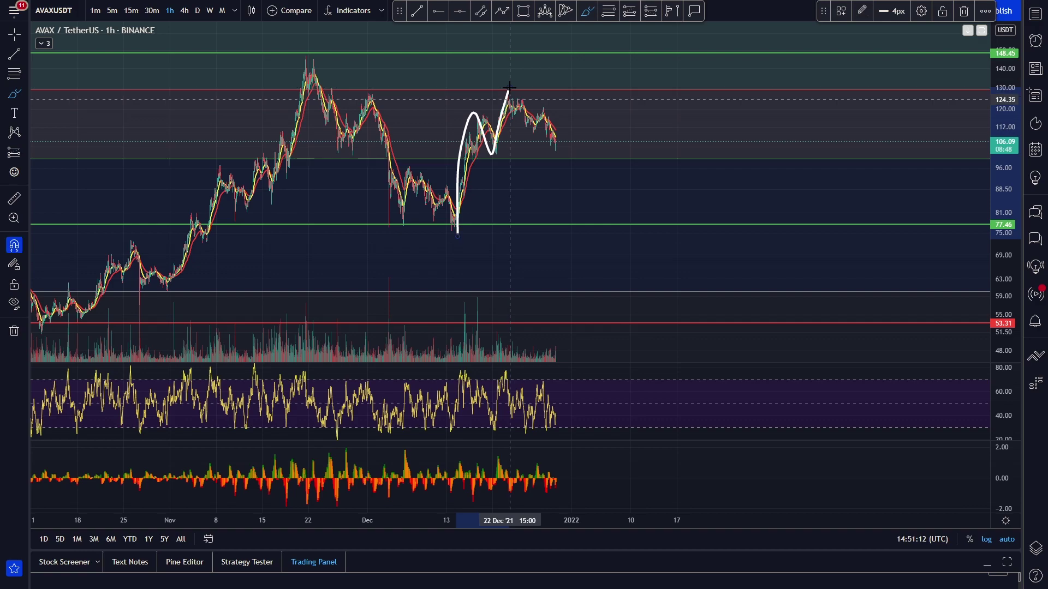
key(ctrl+z)
mouse_move(552, 119)
mouse_down()
mouse_move(576, 163)
mouse_move(624, 152)
mouse_move(580, 155)
mouse_up()
key(ctrl+z)
key(ctrl+z)
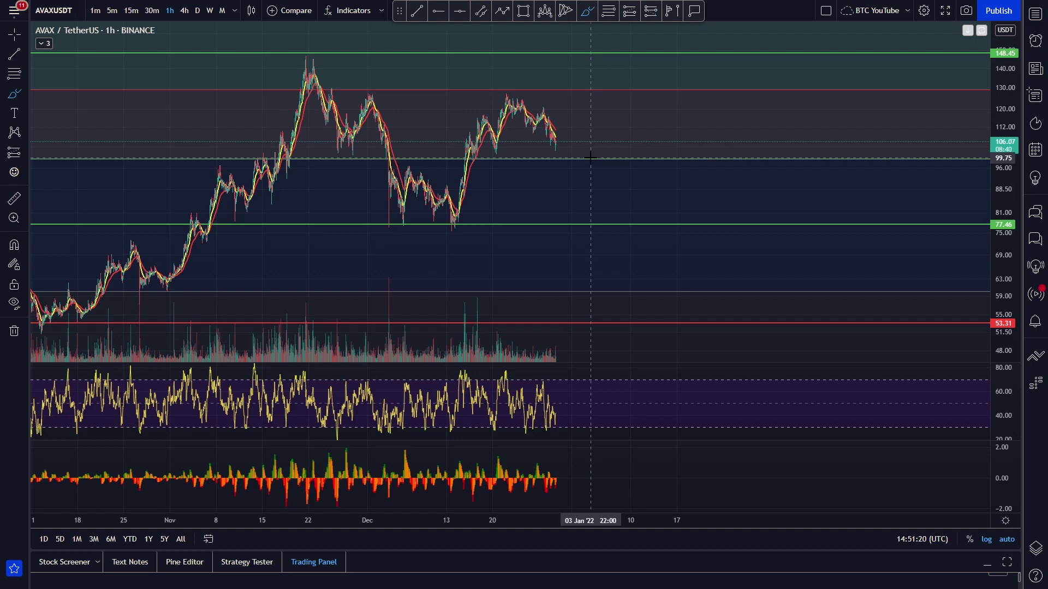
key(Escape)
drag(631, 158, 571, 157)
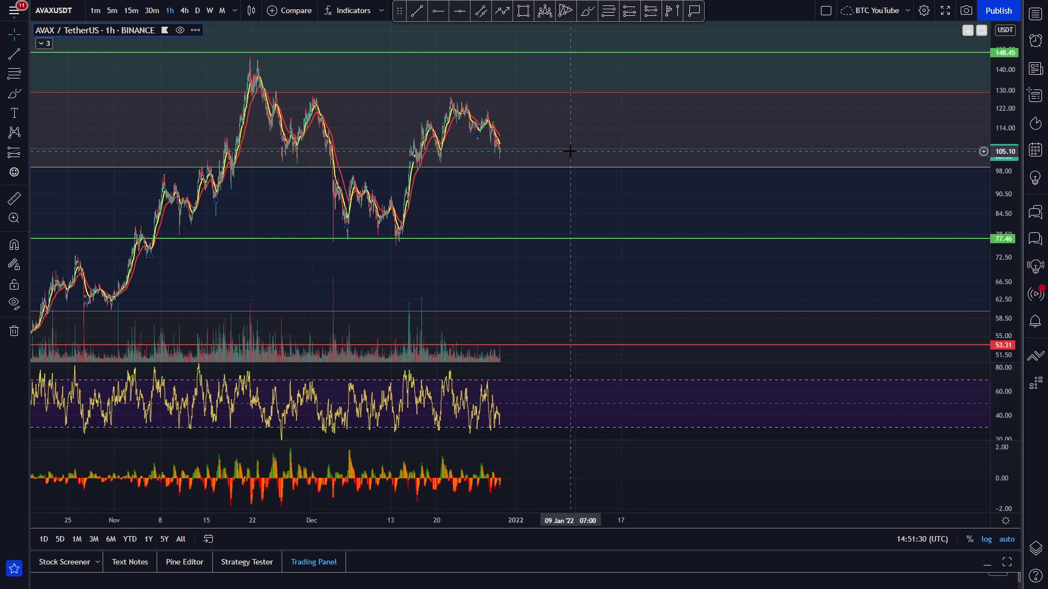
click(570, 151)
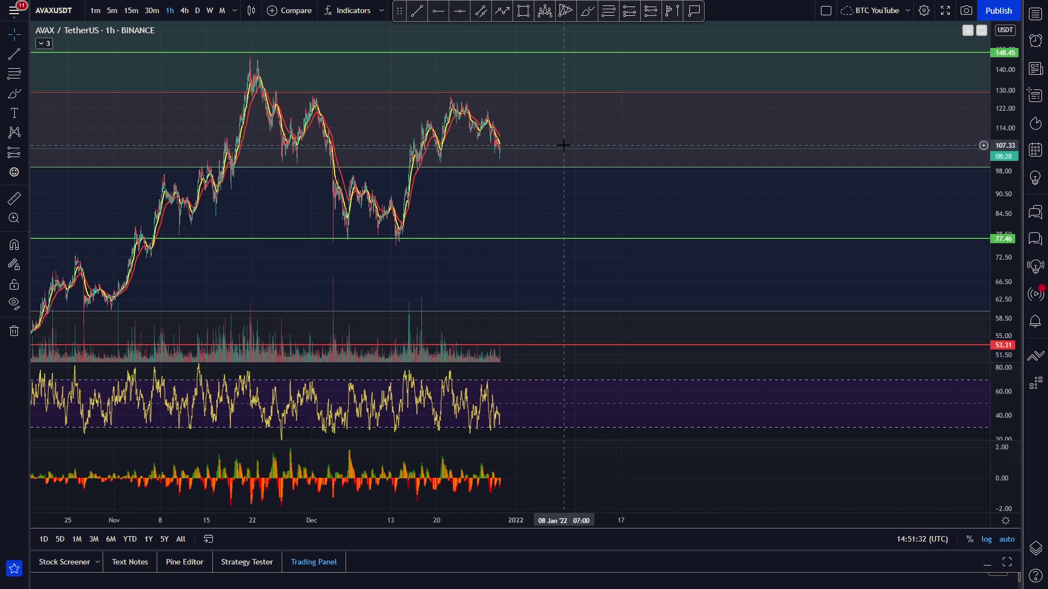
drag(587, 148, 615, 151)
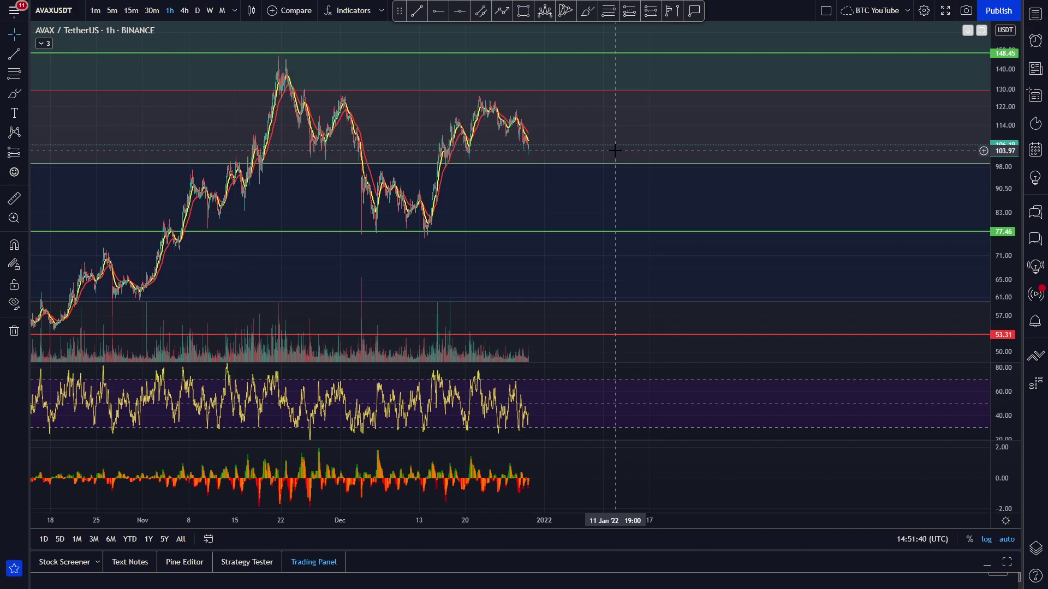
drag(614, 146, 544, 145)
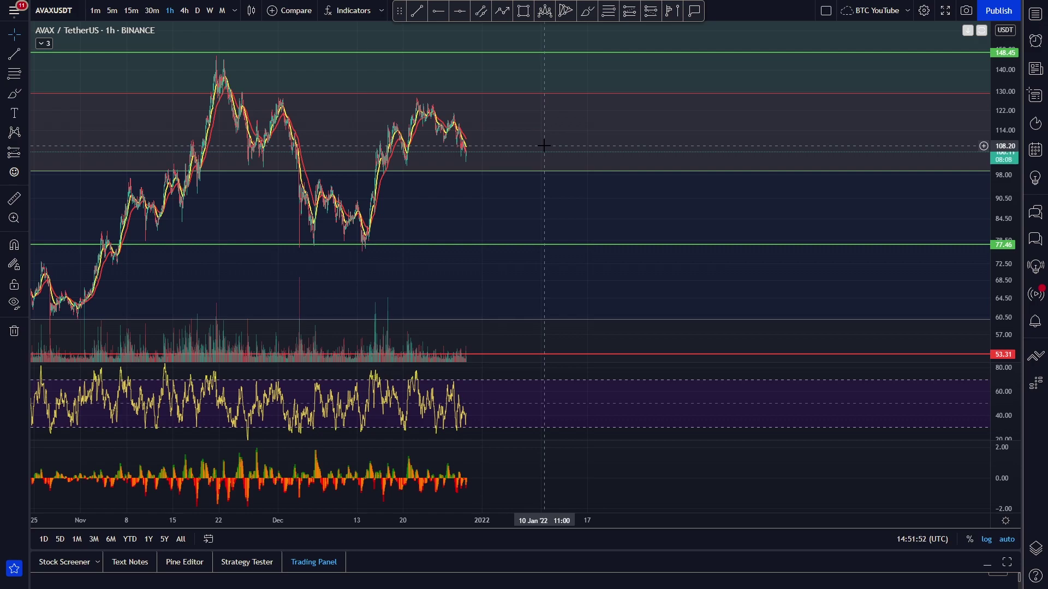
drag(599, 141, 642, 149)
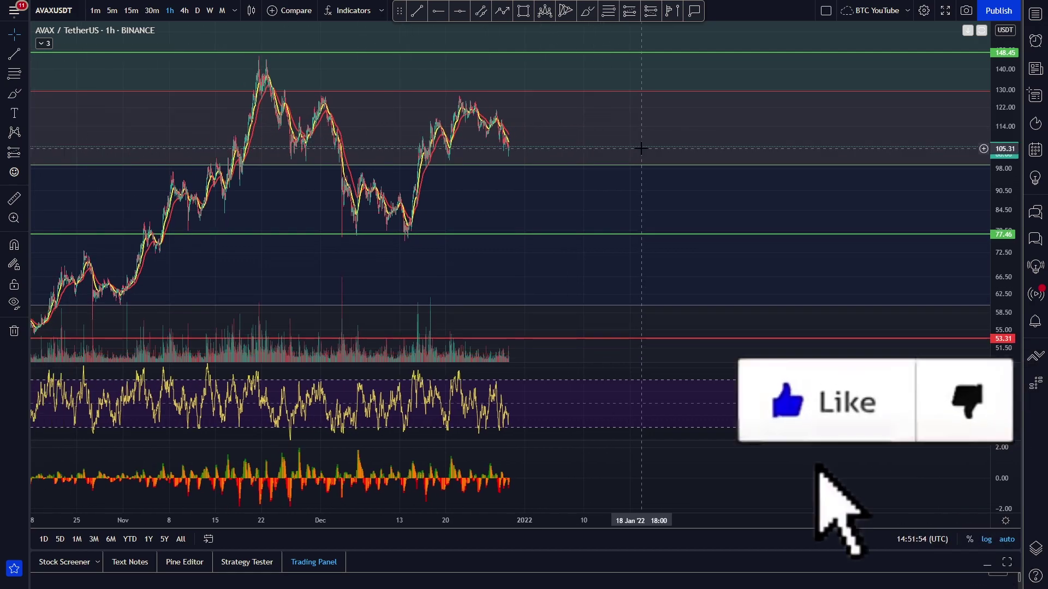
Switch the chart to the 4-hour timeframe and show the price history from June through December
click(185, 11)
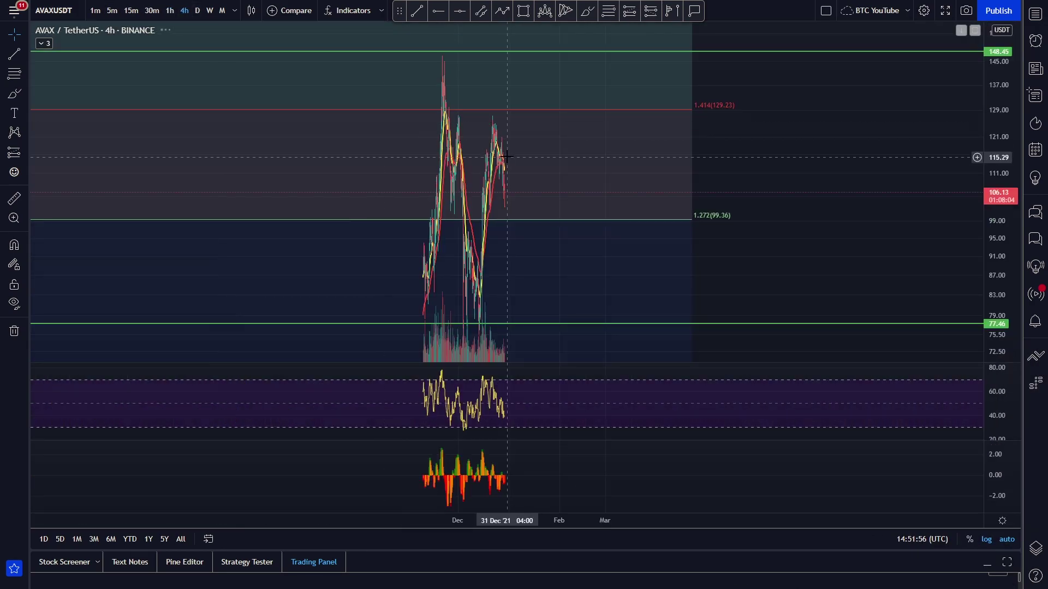
drag(218, 108, 492, 150)
scroll(488, 151, up, 4)
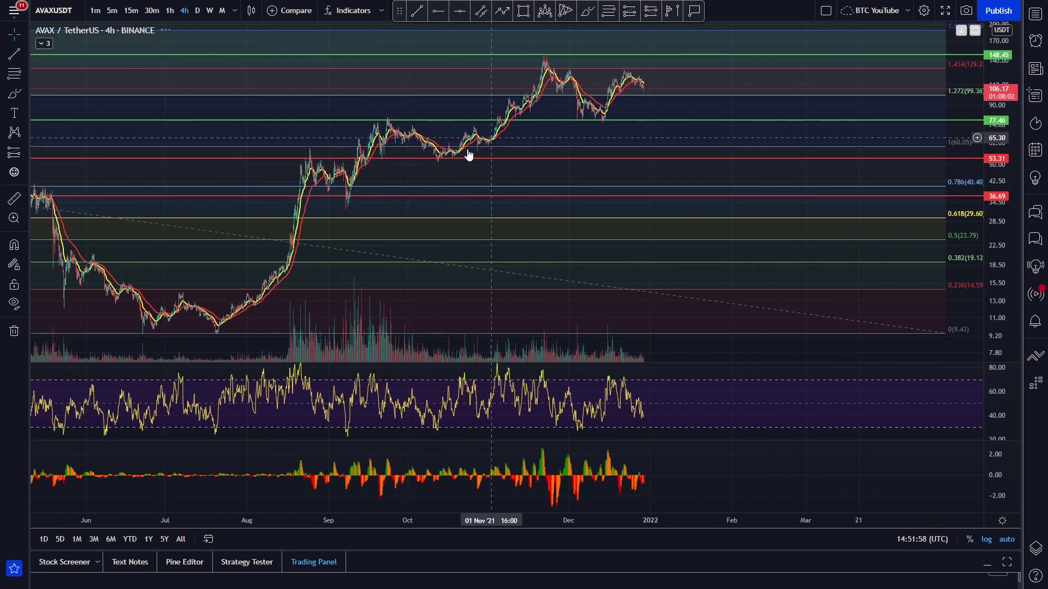
drag(313, 131, 290, 163)
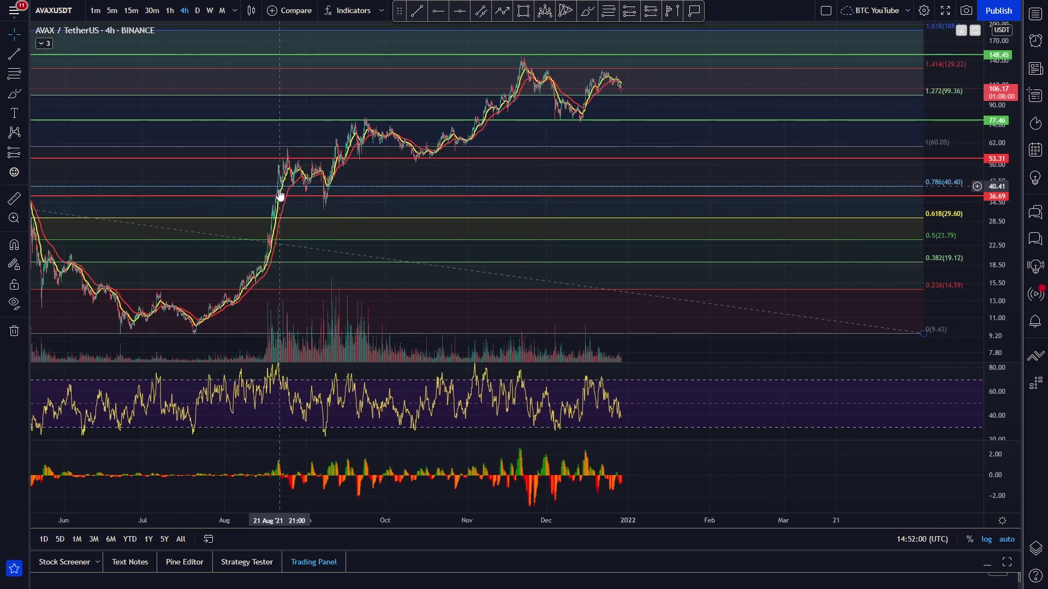
Sketch a brush stroke beside the August–September rally on the 4-hour chart and undo it
click(587, 11)
mouse_move(288, 221)
mouse_down()
mouse_move(519, 155)
mouse_move(581, 34)
mouse_move(288, 201)
mouse_move(374, 226)
mouse_up()
key(ctrl+z)
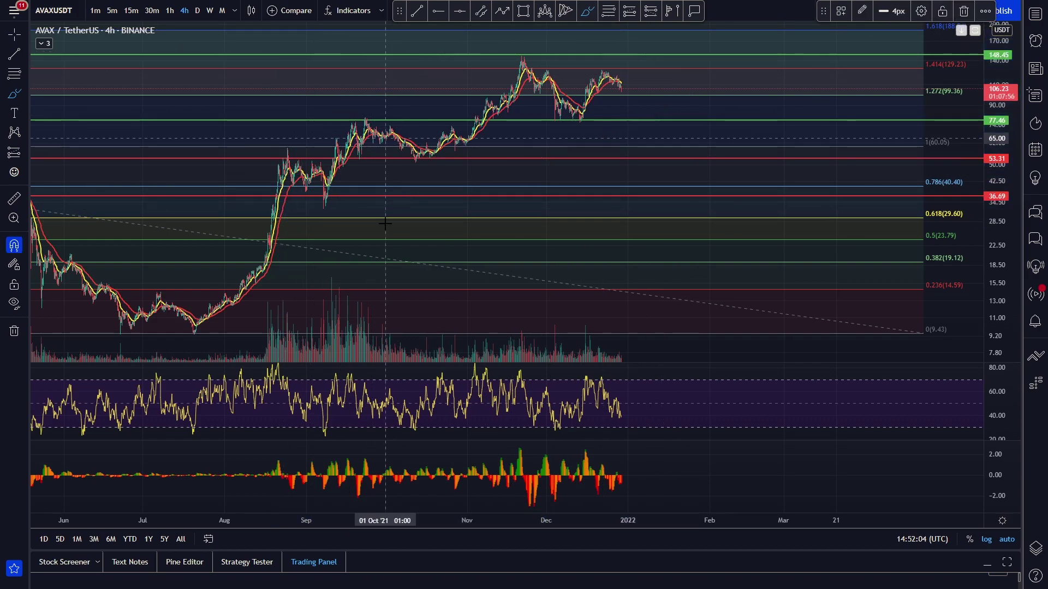
drag(373, 82, 409, 82)
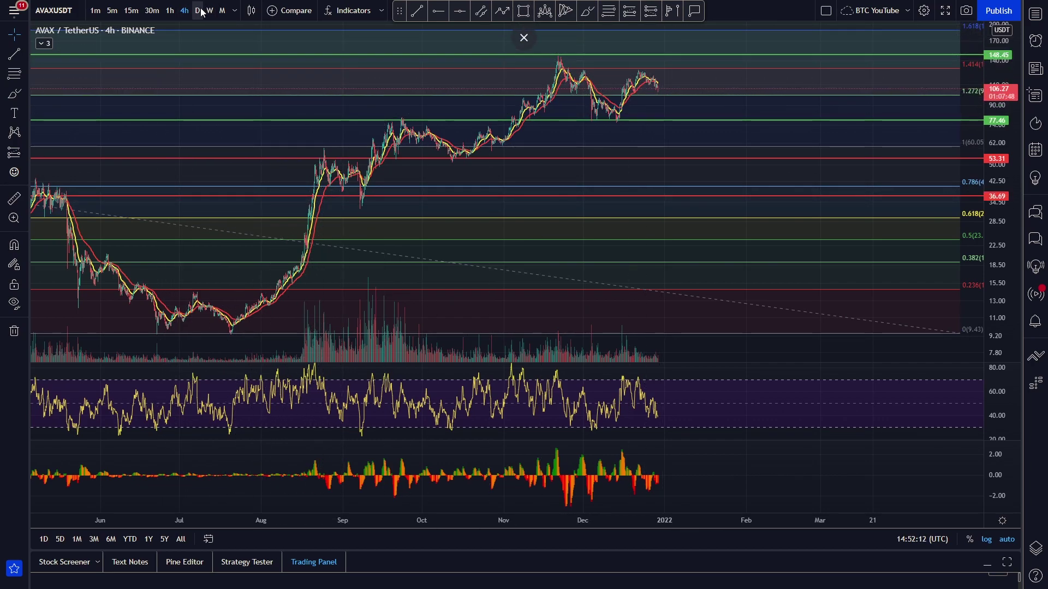
Return to the 1-hour timeframe and brush projected declines from the November high and the latest candles, undoing each stroke
click(170, 10)
drag(785, 129, 559, 143)
click(587, 10)
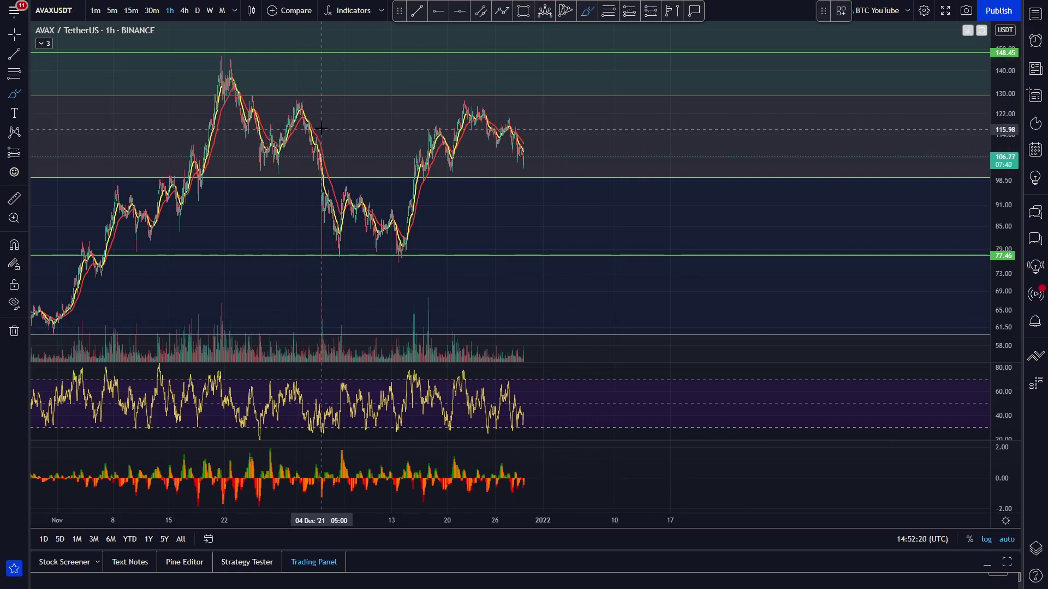
mouse_move(229, 63)
mouse_down()
mouse_move(271, 113)
mouse_move(428, 224)
mouse_move(577, 115)
mouse_move(685, 183)
mouse_move(743, 70)
mouse_move(834, 252)
mouse_up()
key(ctrl+z)
drag(542, 153, 620, 181)
key(ctrl+z)
Brush projected rallies rising from late December to above the 148.45 level and undo them
mouse_move(513, 121)
mouse_down()
mouse_move(538, 152)
mouse_move(620, 87)
mouse_move(742, 153)
mouse_move(872, 60)
mouse_up()
key(ctrl+z)
drag(795, 163, 901, 12)
key(ctrl+z)
scroll(729, 100, down, 3)
drag(783, 121, 699, 126)
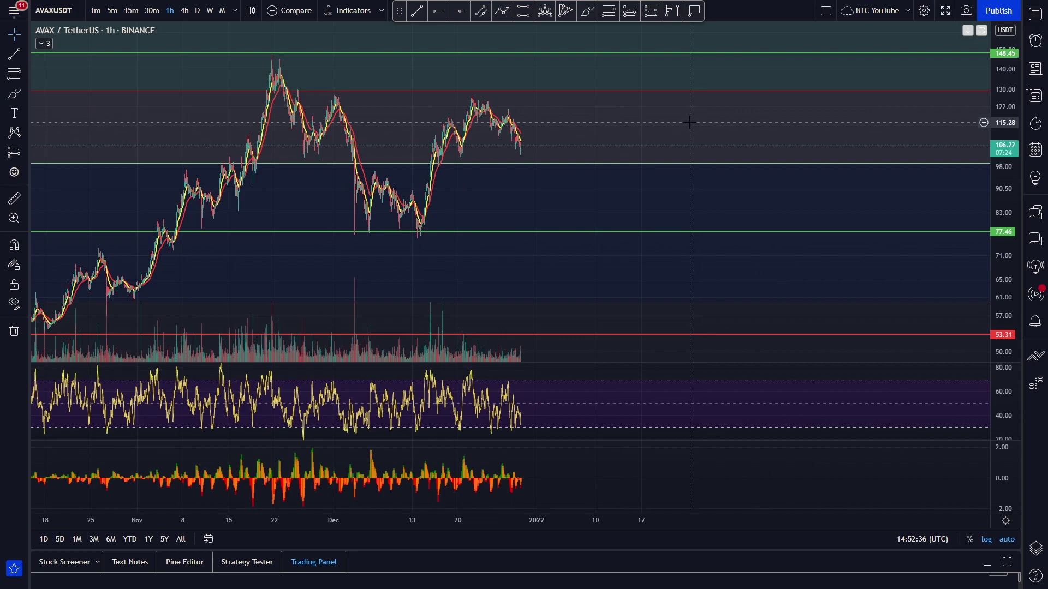
drag(1005, 96, 651, 192)
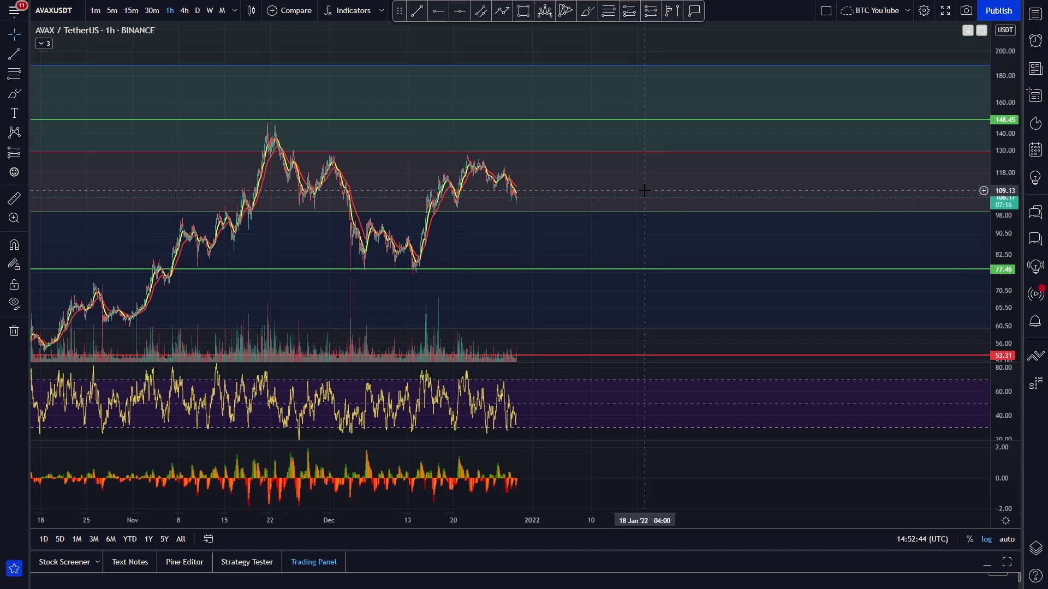
mouse_move(649, 188)
mouse_down()
mouse_move(626, 171)
mouse_move(613, 187)
mouse_move(657, 178)
mouse_move(608, 164)
mouse_move(648, 133)
mouse_move(613, 115)
mouse_up()
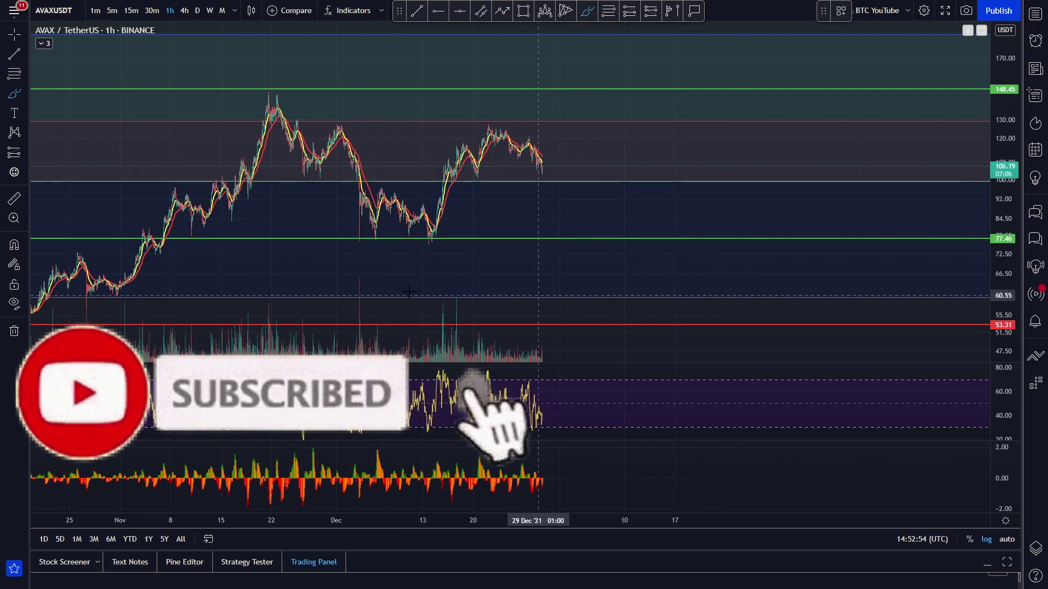
key(Escape)
drag(660, 149, 611, 150)
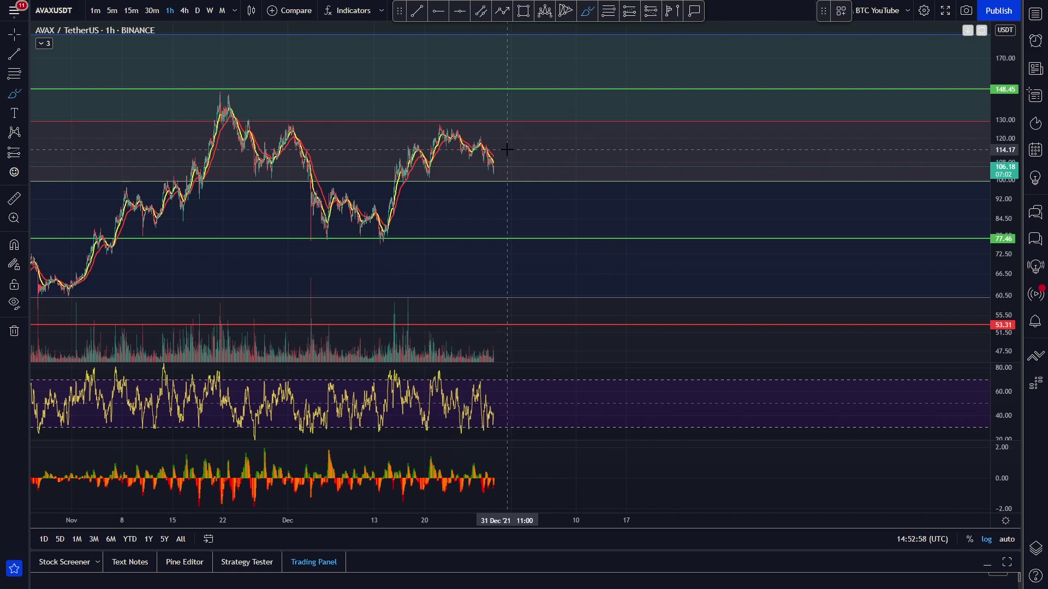
Circle the latest hourly candles and brush a projected breakdown through the 99 level toward 77.46, undoing the strokes
scroll(502, 154, up, 1)
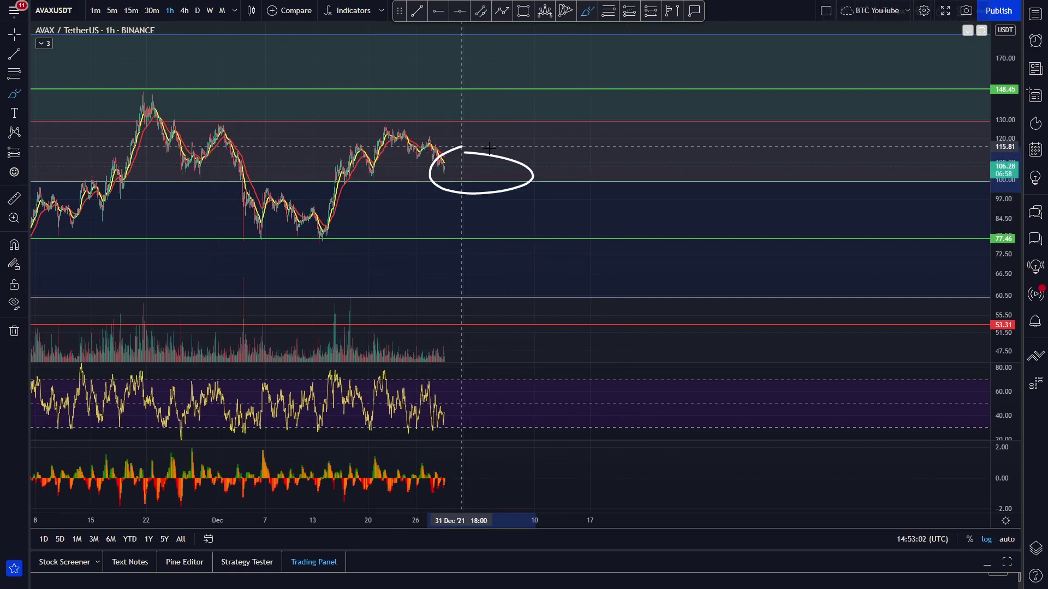
mouse_move(449, 155)
mouse_down()
mouse_move(447, 189)
mouse_move(441, 182)
mouse_move(461, 180)
mouse_move(482, 199)
mouse_up()
key(ctrl+z)
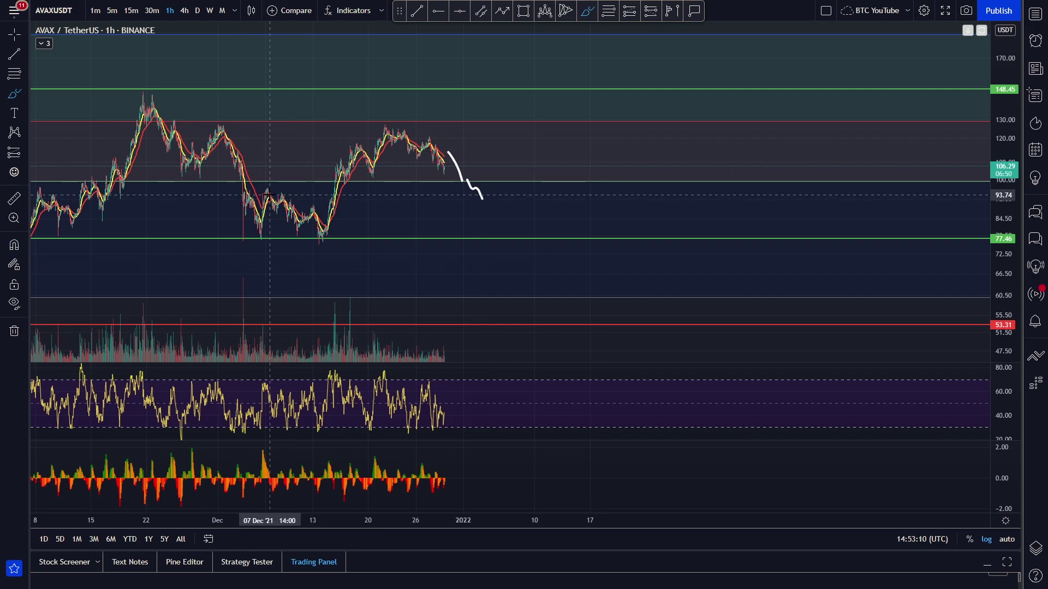
key(ctrl+z)
drag(464, 175, 499, 233)
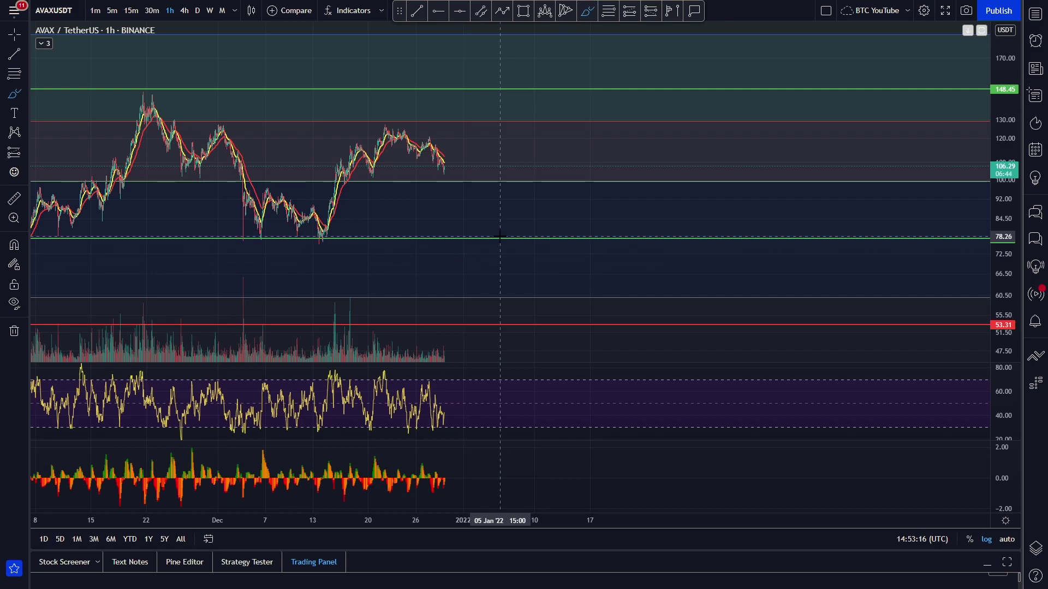
Brush a projected climb from the latest candles past 148.45 and a short mark at that level, undoing both
mouse_move(437, 143)
mouse_down()
mouse_move(489, 230)
mouse_move(582, 240)
mouse_move(687, 64)
mouse_up()
key(ctrl+z)
mouse_move(567, 89)
mouse_down()
mouse_move(520, 82)
mouse_move(583, 91)
mouse_up()
key(ctrl+z)
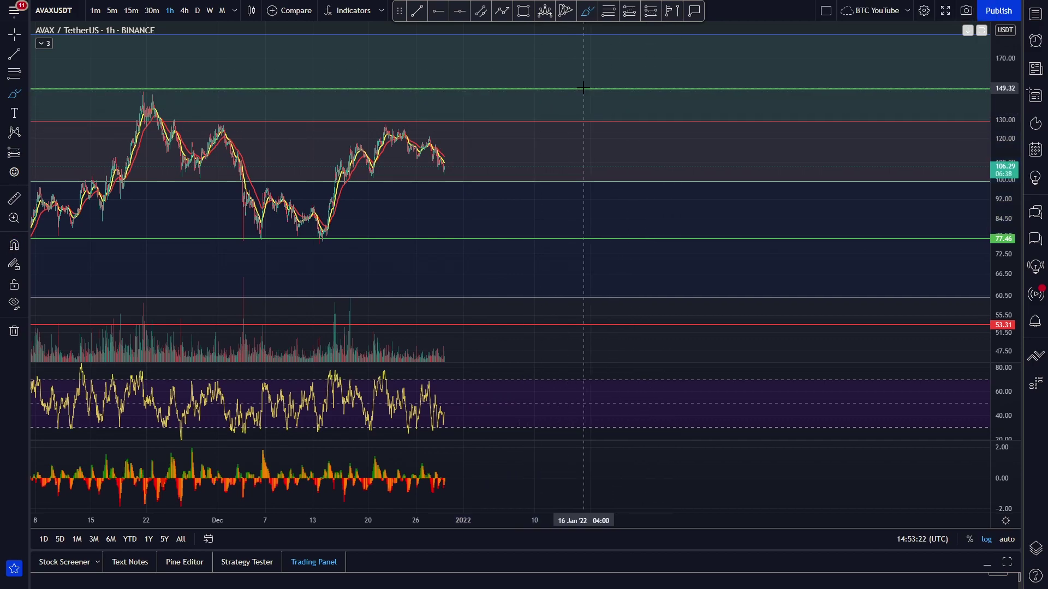
key(Escape)
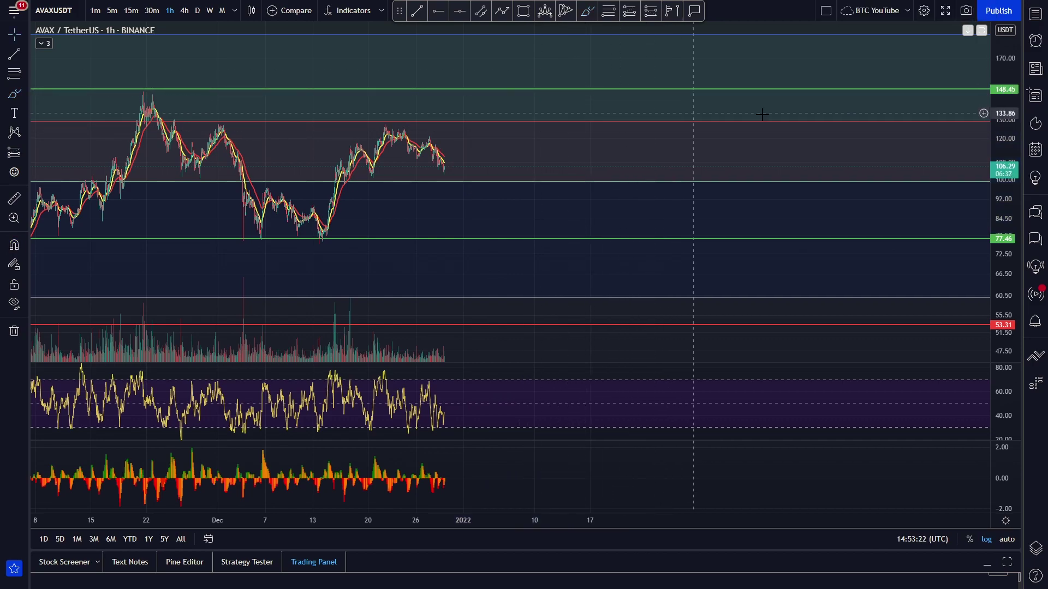
Switch the chart to the daily timeframe and bring the area above the 1.618 Fibonacci level into view
click(198, 11)
drag(1001, 68, 1001, 192)
scroll(711, 192, up, 3)
mouse_move(630, 199)
mouse_down()
mouse_move(781, 255)
mouse_move(735, 293)
mouse_up()
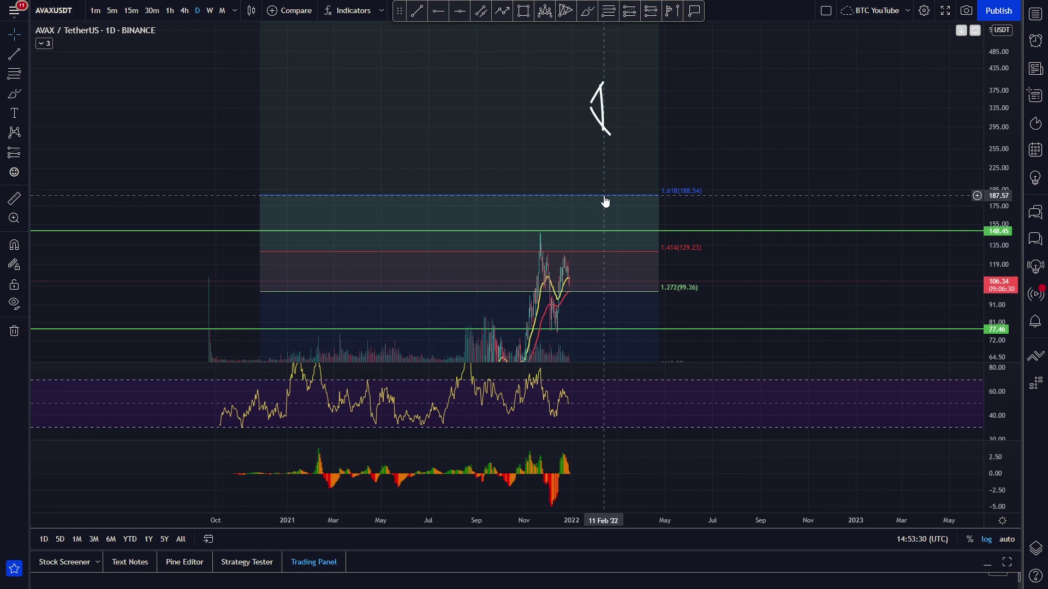
Maximise the price pane and rescale the daily chart to fit the full history and Fibonacci levels from 0 to 2.272
double_click(603, 121)
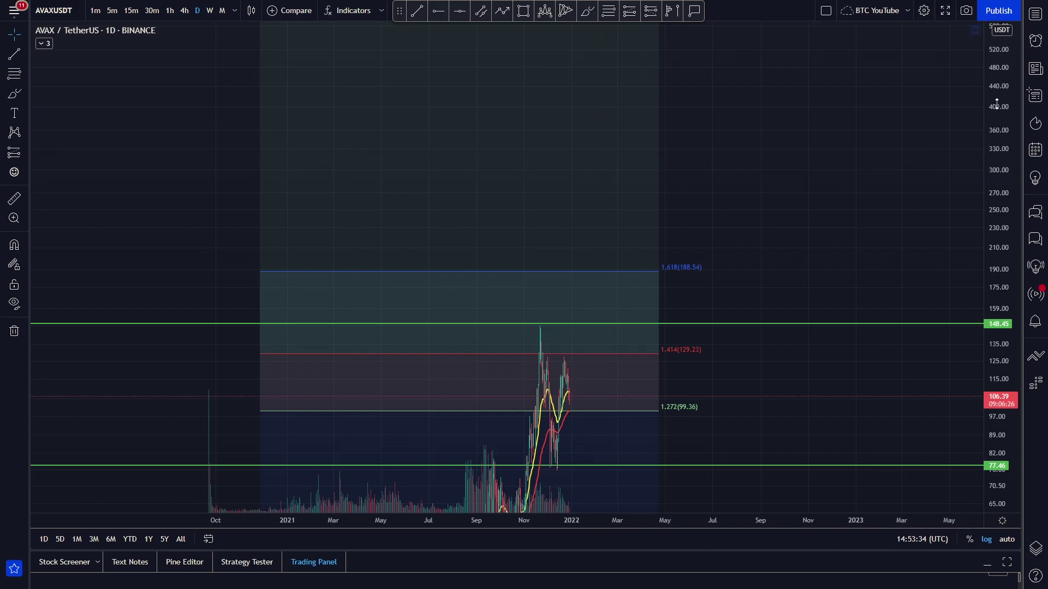
drag(996, 97, 996, 300)
drag(783, 213, 797, 160)
drag(1001, 114, 1001, 225)
drag(751, 167, 722, 92)
drag(995, 114, 996, 218)
drag(808, 137, 786, 149)
drag(992, 109, 992, 137)
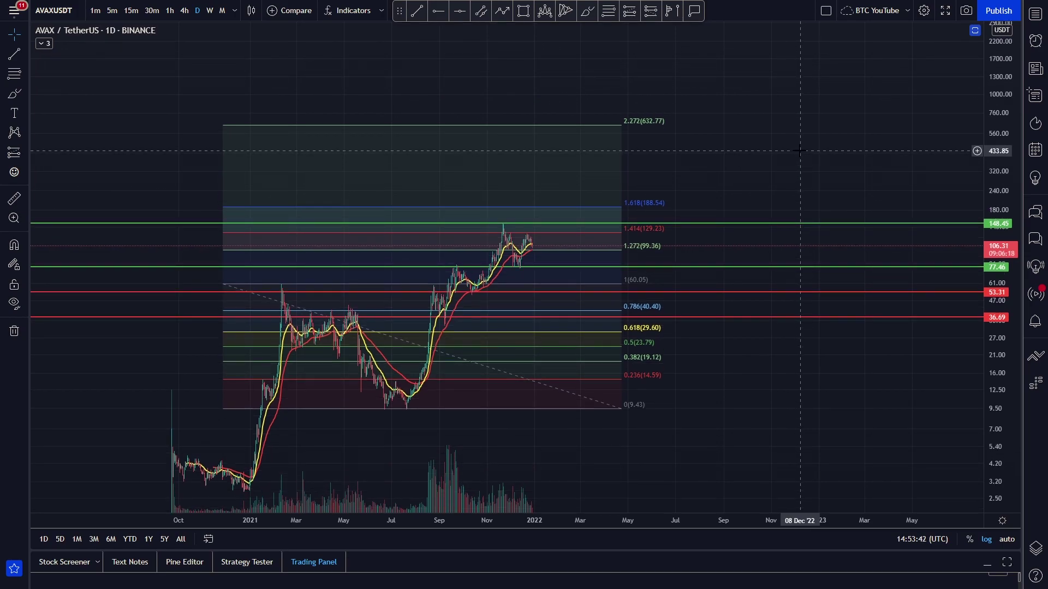
Brush a projected path on the daily chart swinging down to the 77.46 level and climbing past the 1.618 Fibonacci level
click(589, 11)
mouse_move(511, 236)
mouse_down()
mouse_move(551, 246)
mouse_move(570, 277)
mouse_move(618, 169)
mouse_move(675, 178)
mouse_move(573, 180)
mouse_up()
key(ctrl+z)
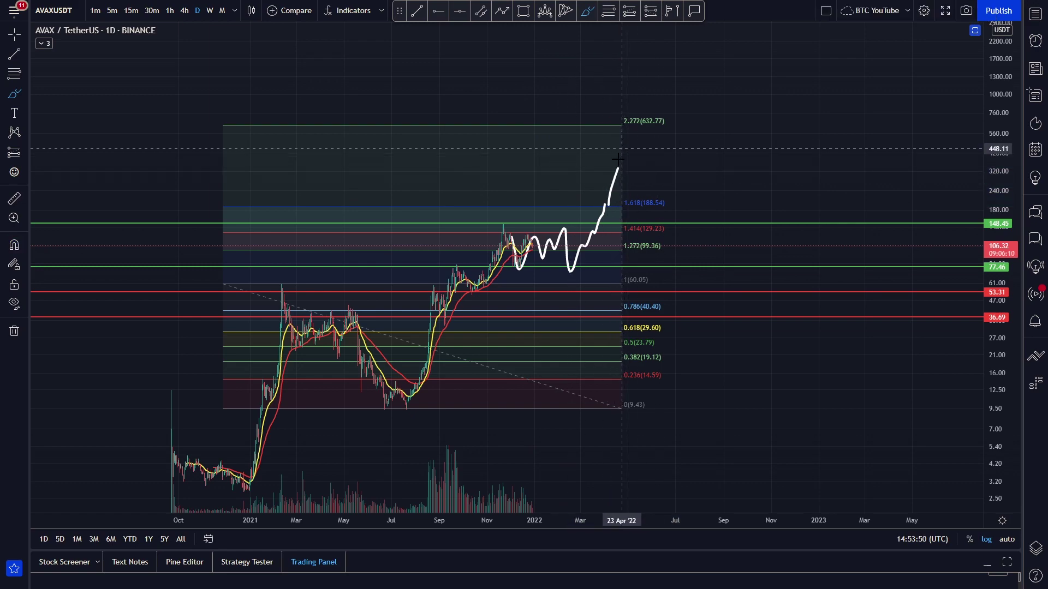